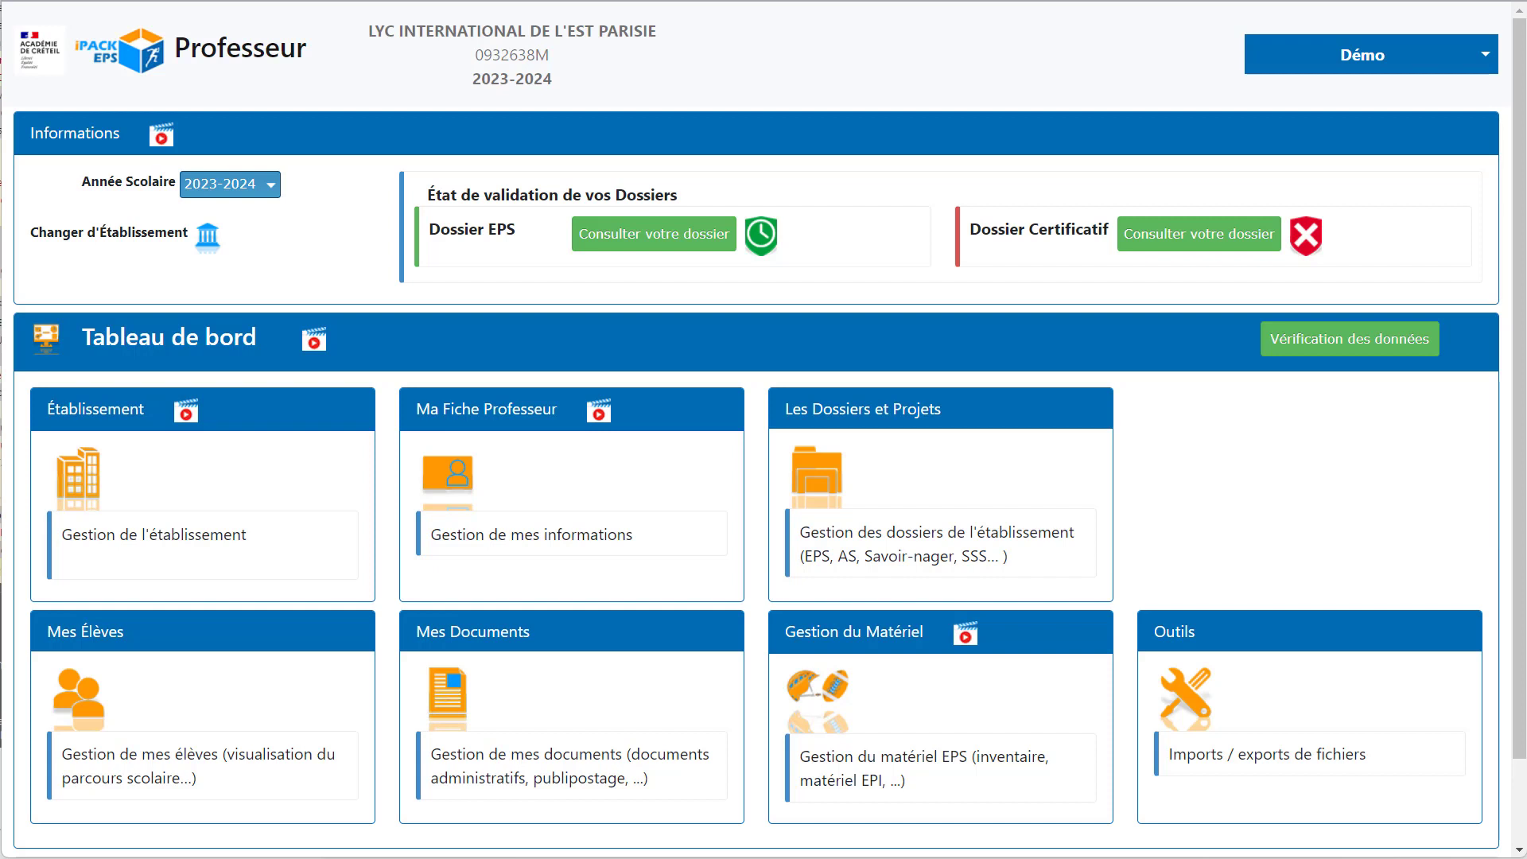
Open the APSA configuration for Lycée Général et Technologique within the Dossier EPS
click(828, 473)
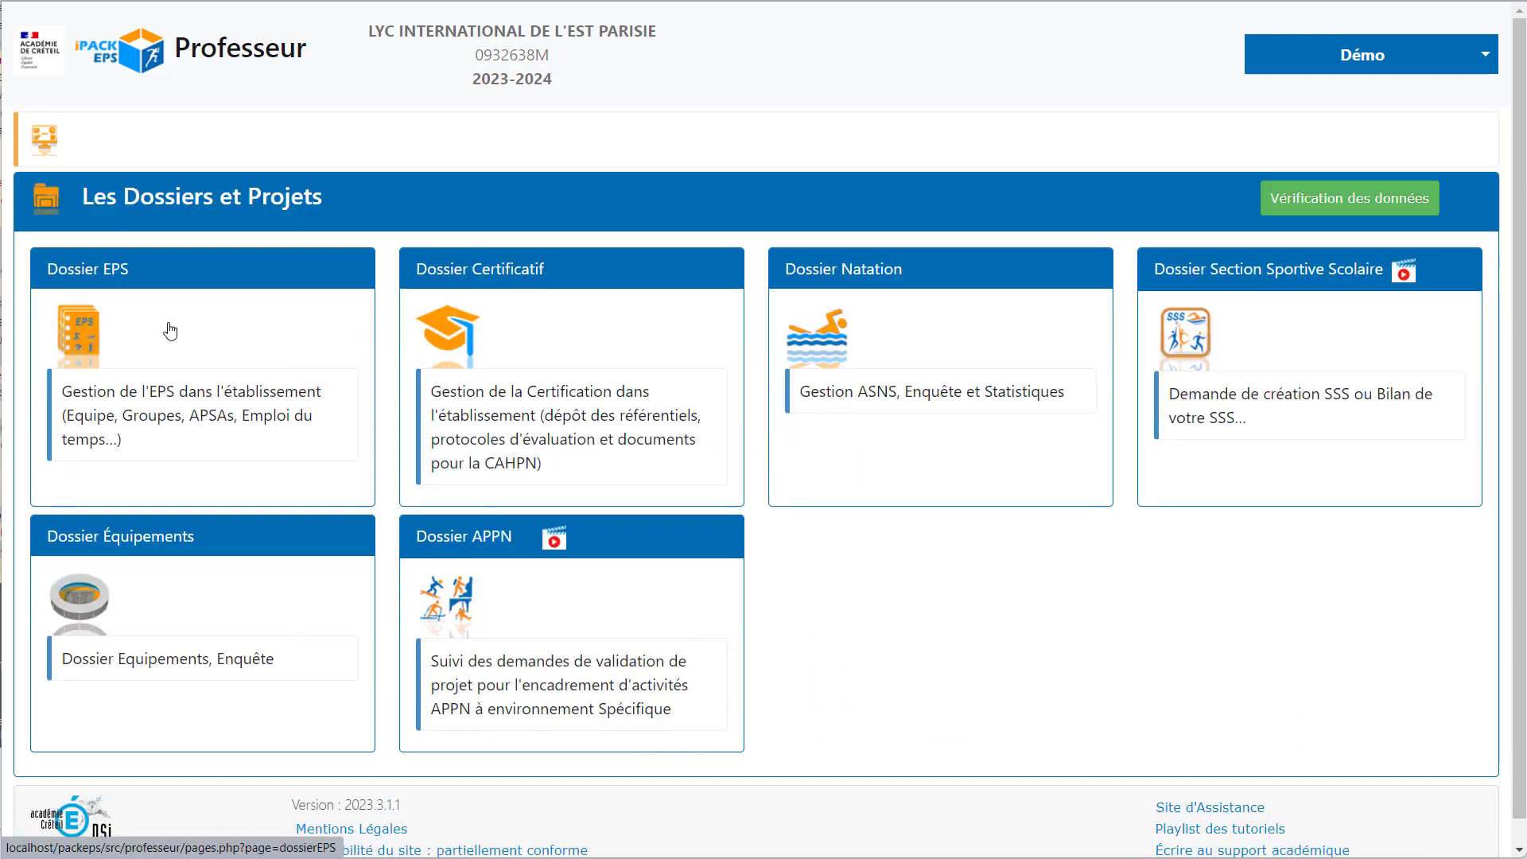
click(109, 327)
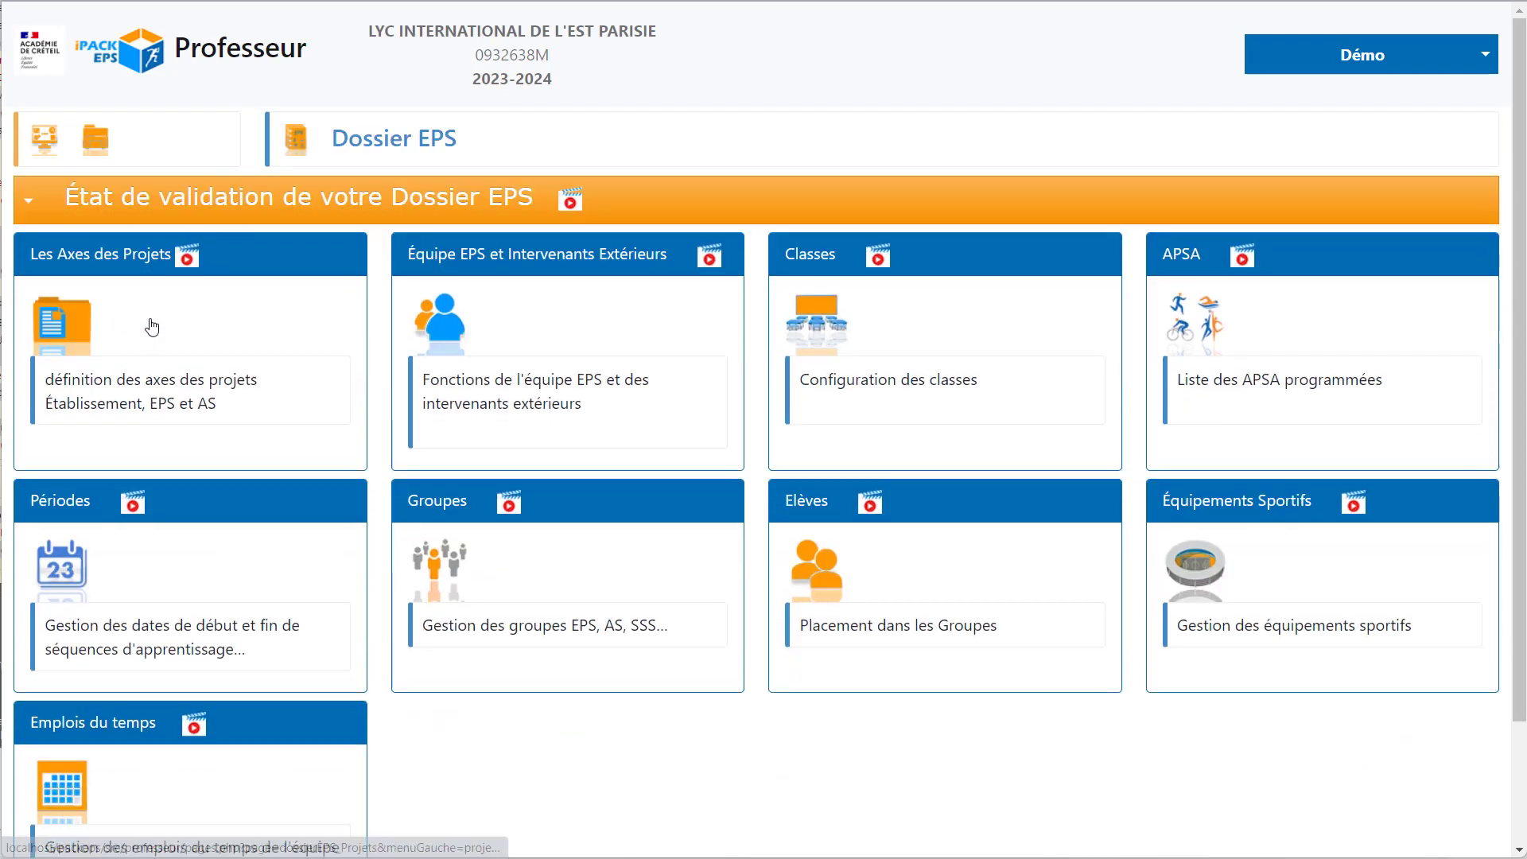
click(1197, 317)
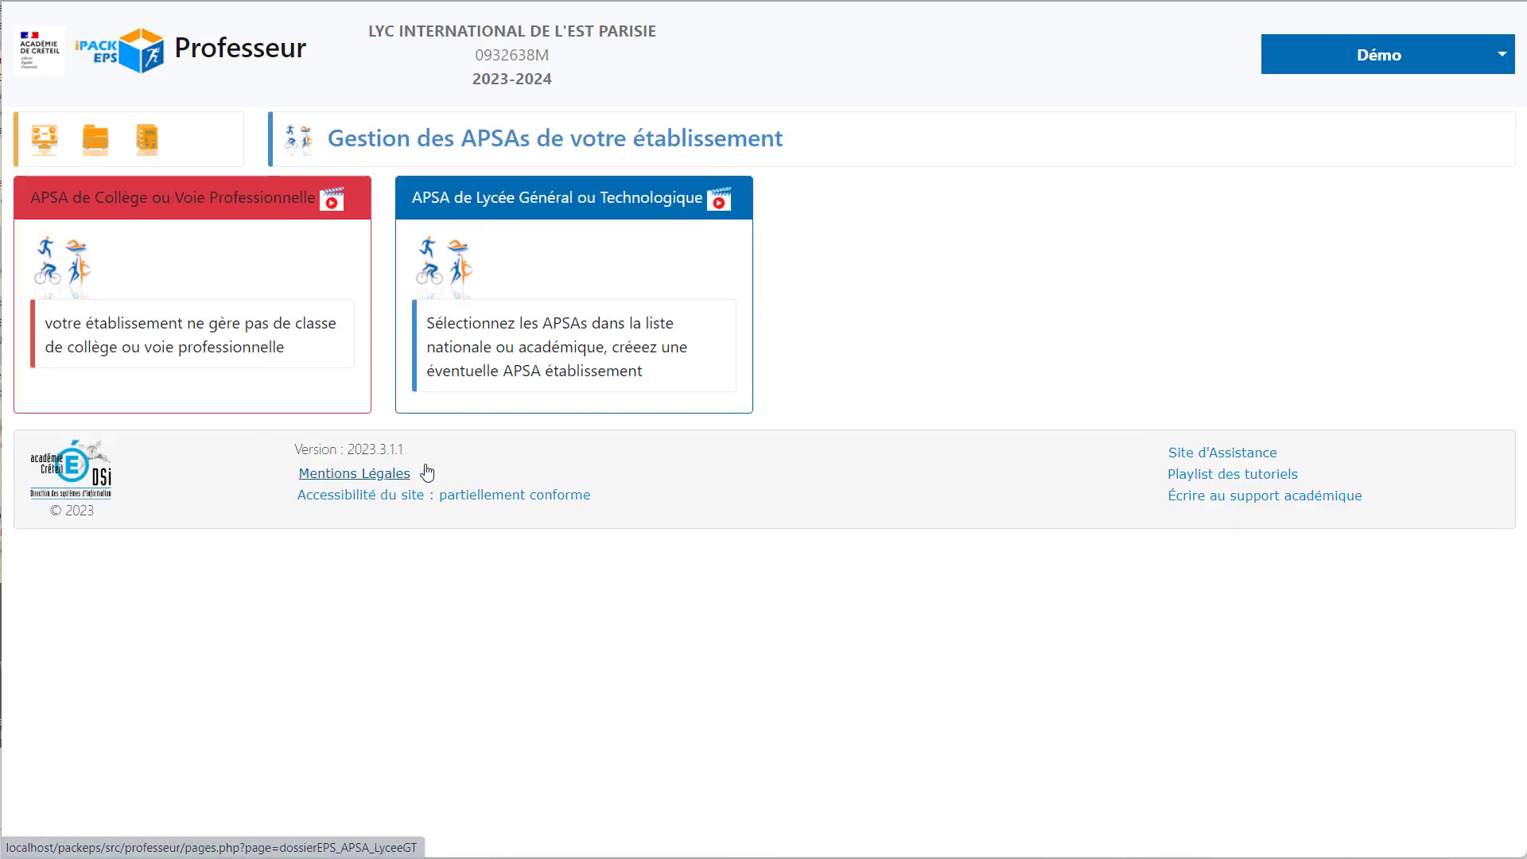
click(460, 263)
scroll(865, 406, down, 3)
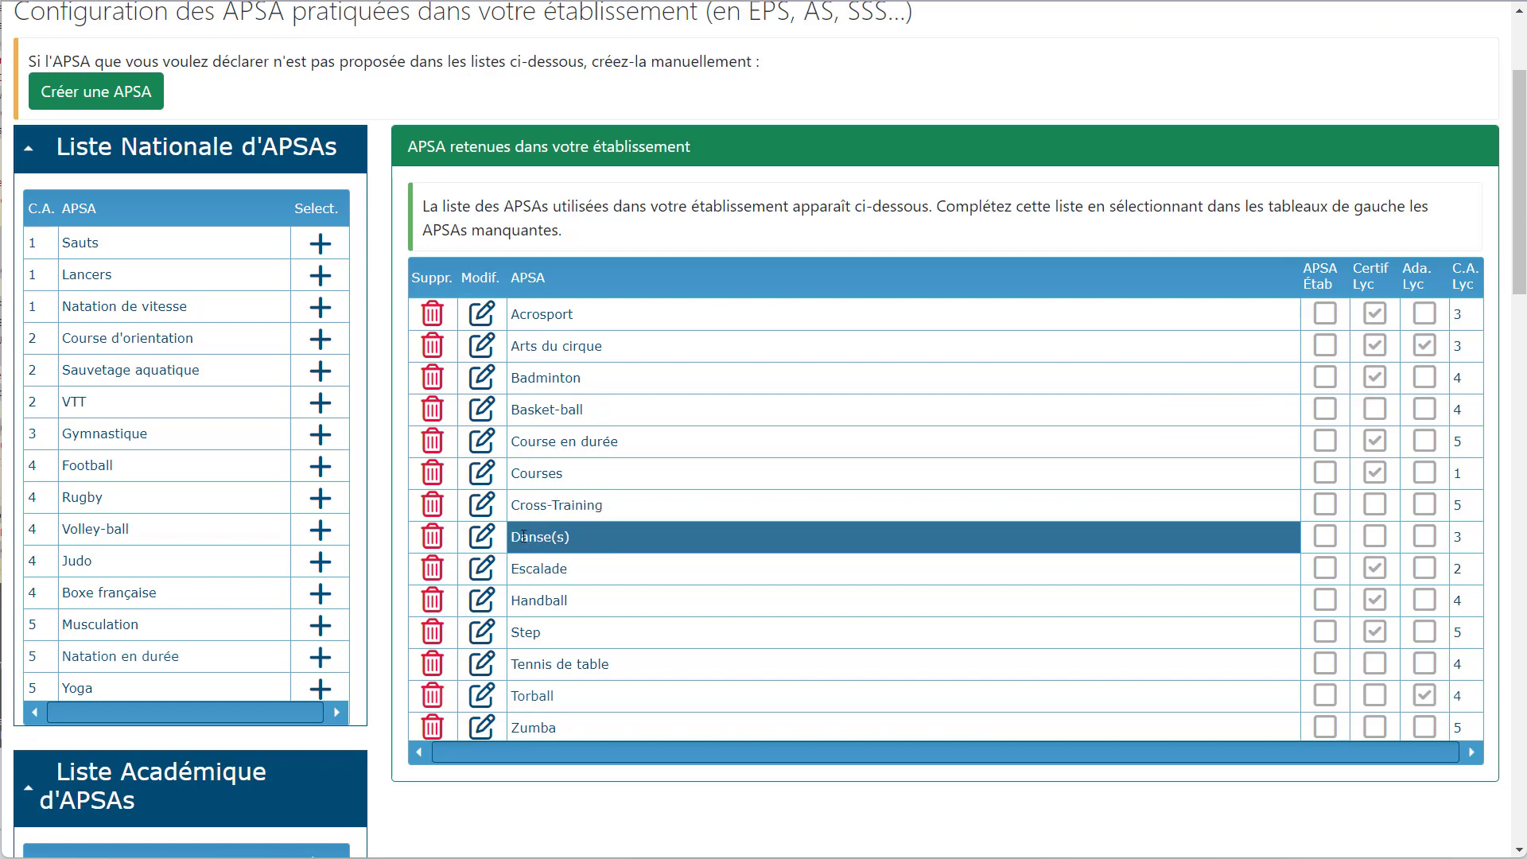
Set Certificative Adaptée to OUI for the Danse(s) APSA and save its configuration
click(483, 539)
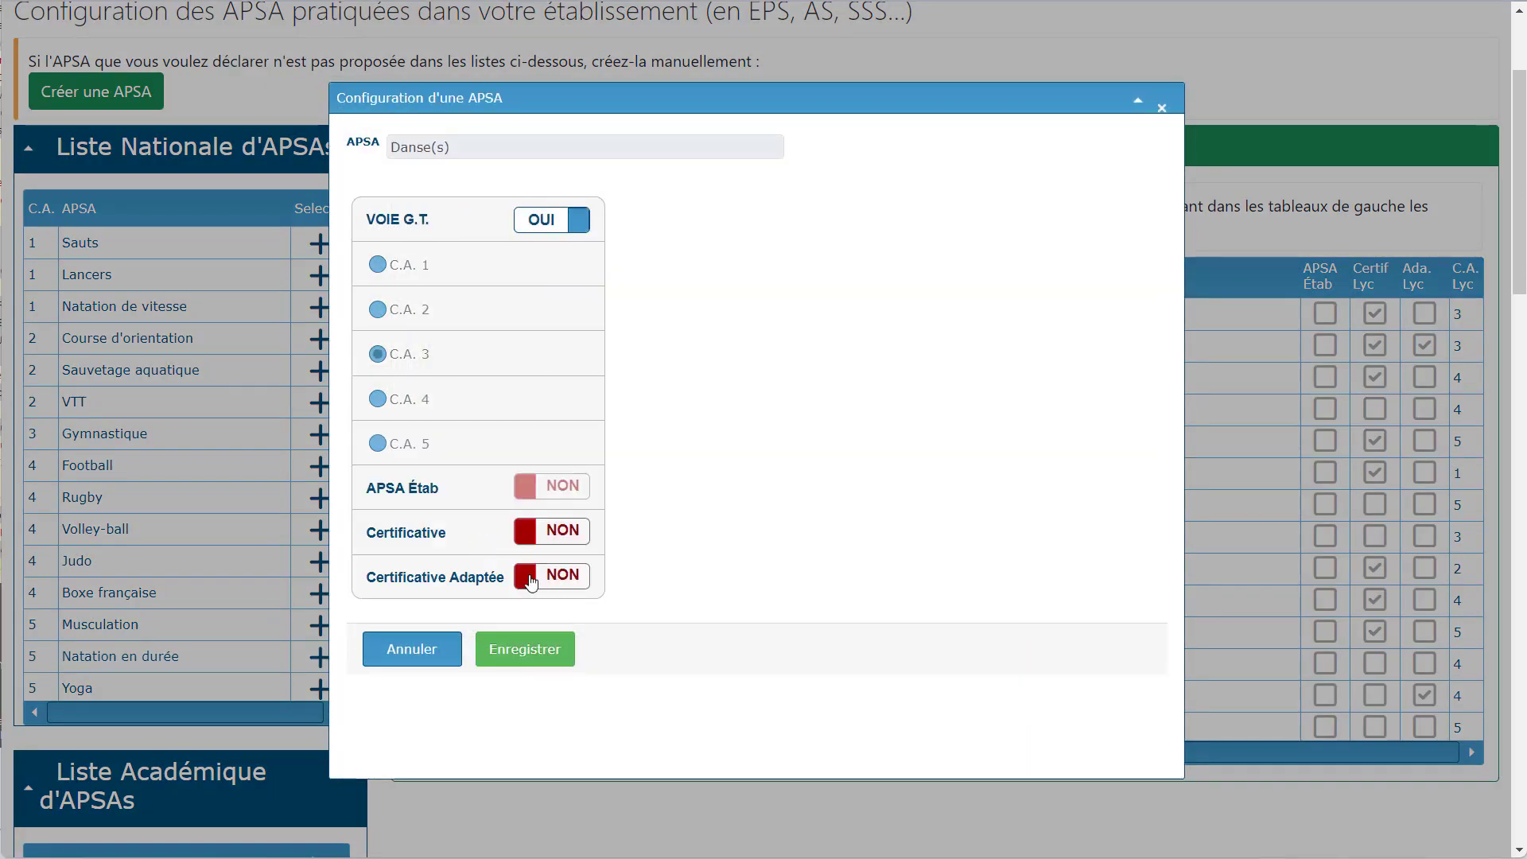
click(532, 581)
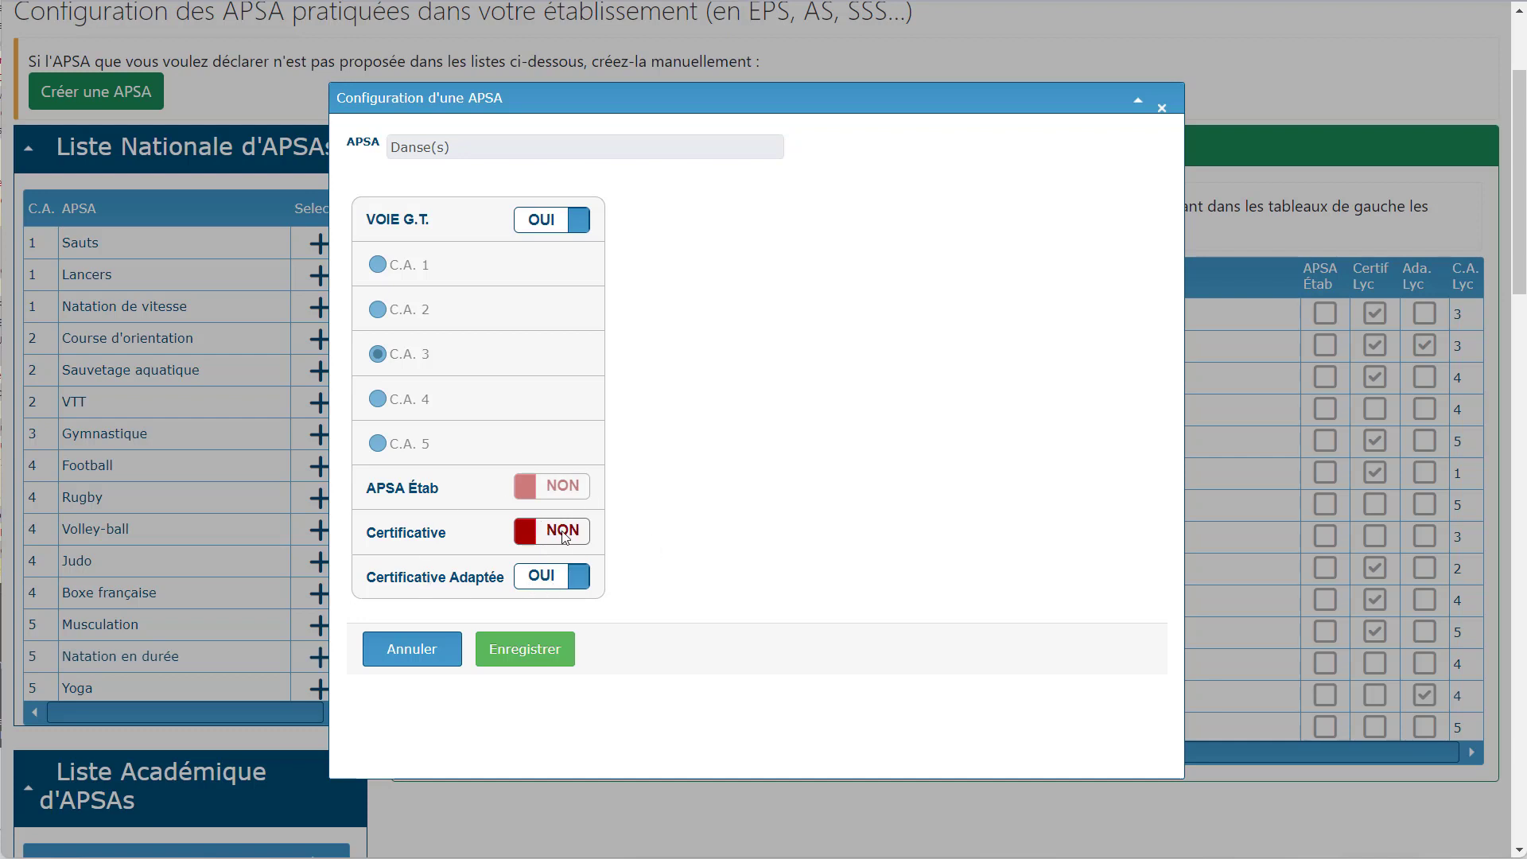
click(522, 651)
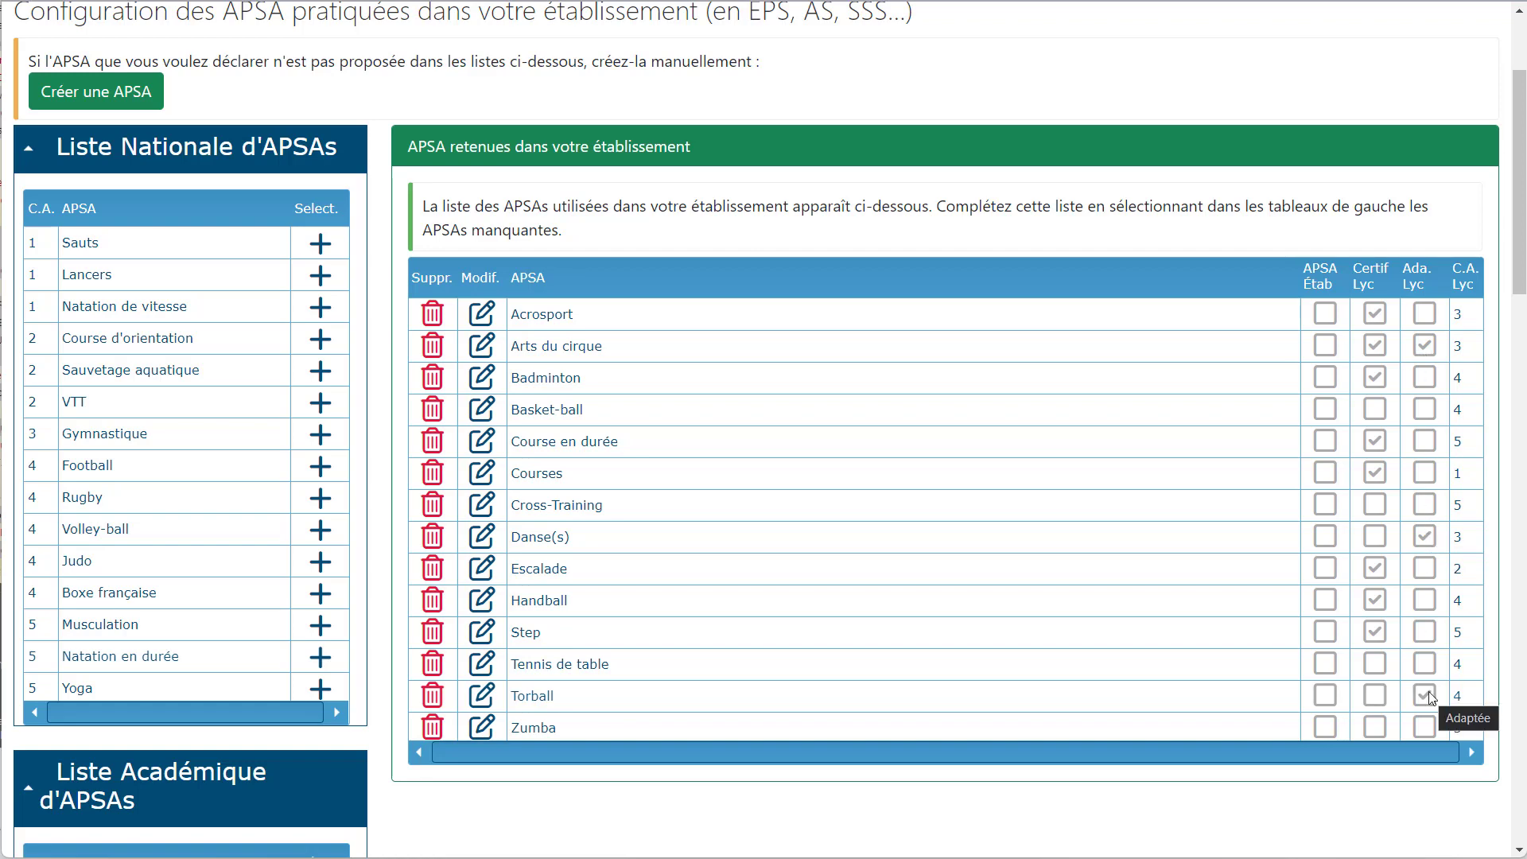
Return to the Dossier EPS and open the management of EPS groups
scroll(699, 574, up, 3)
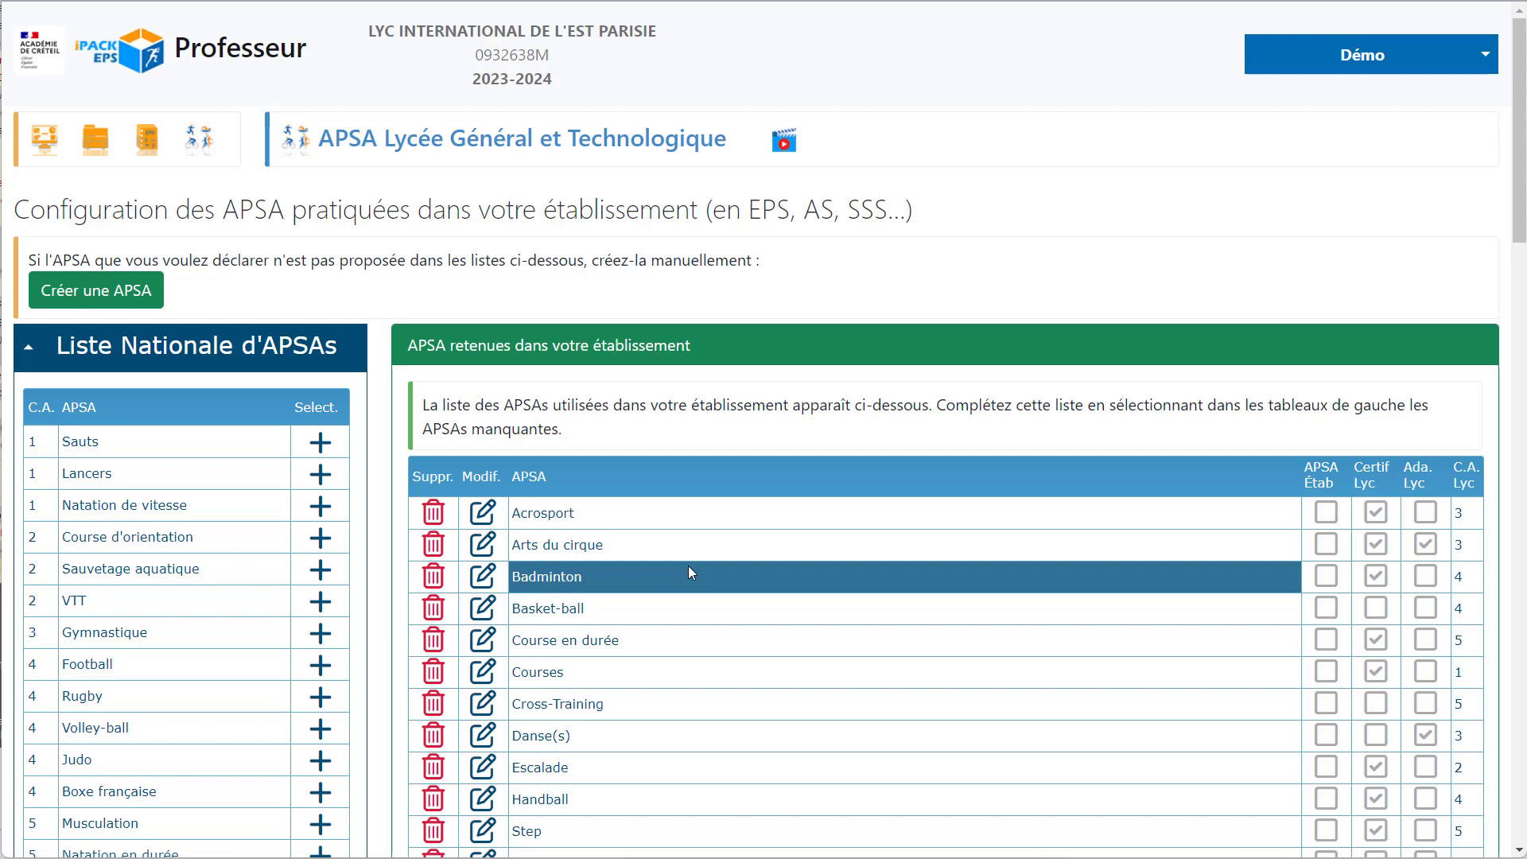
click(153, 140)
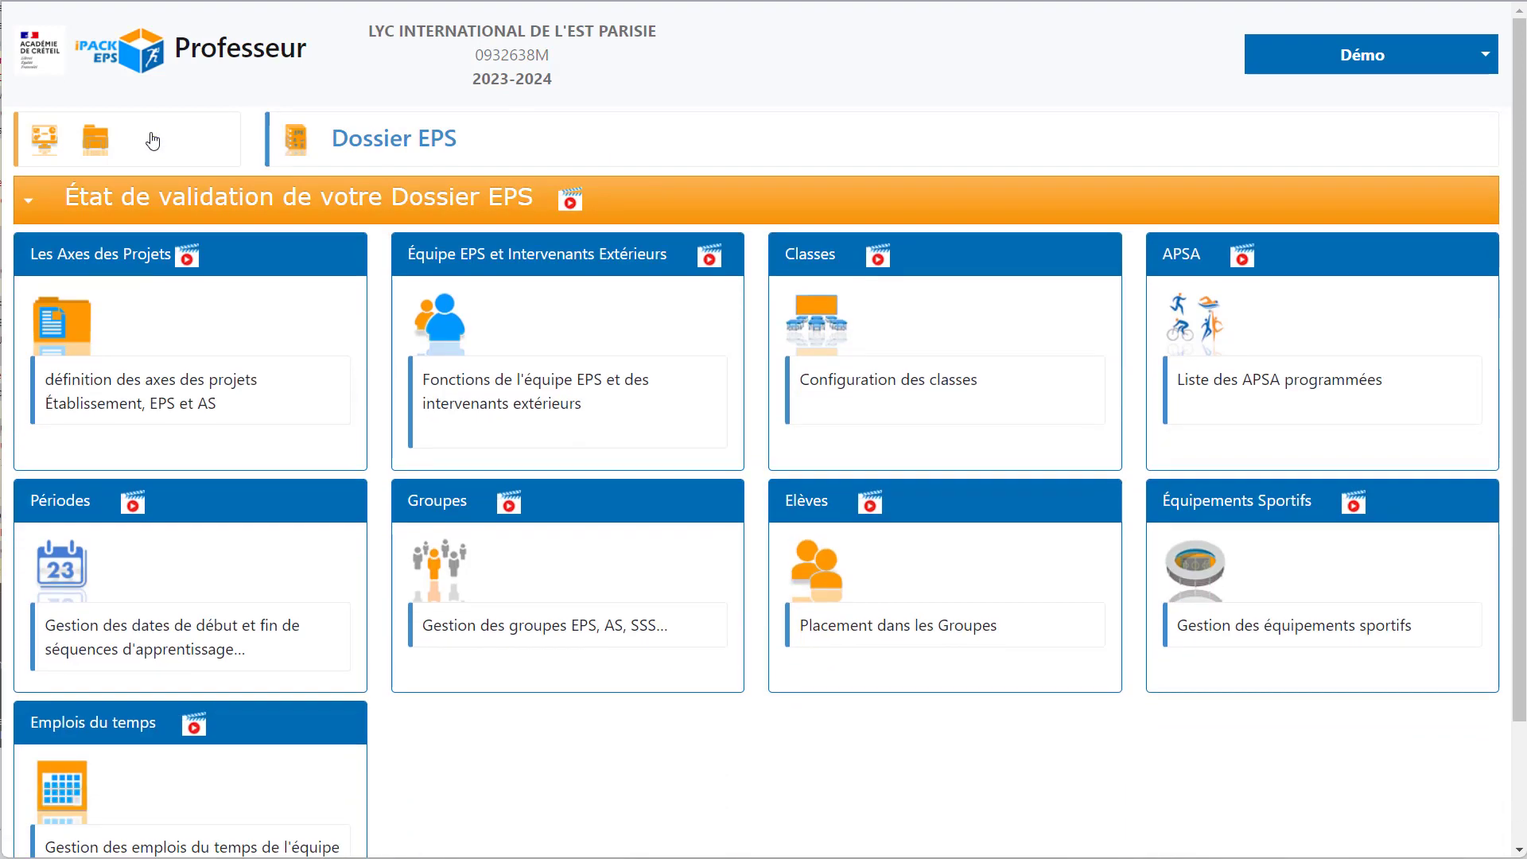
click(451, 563)
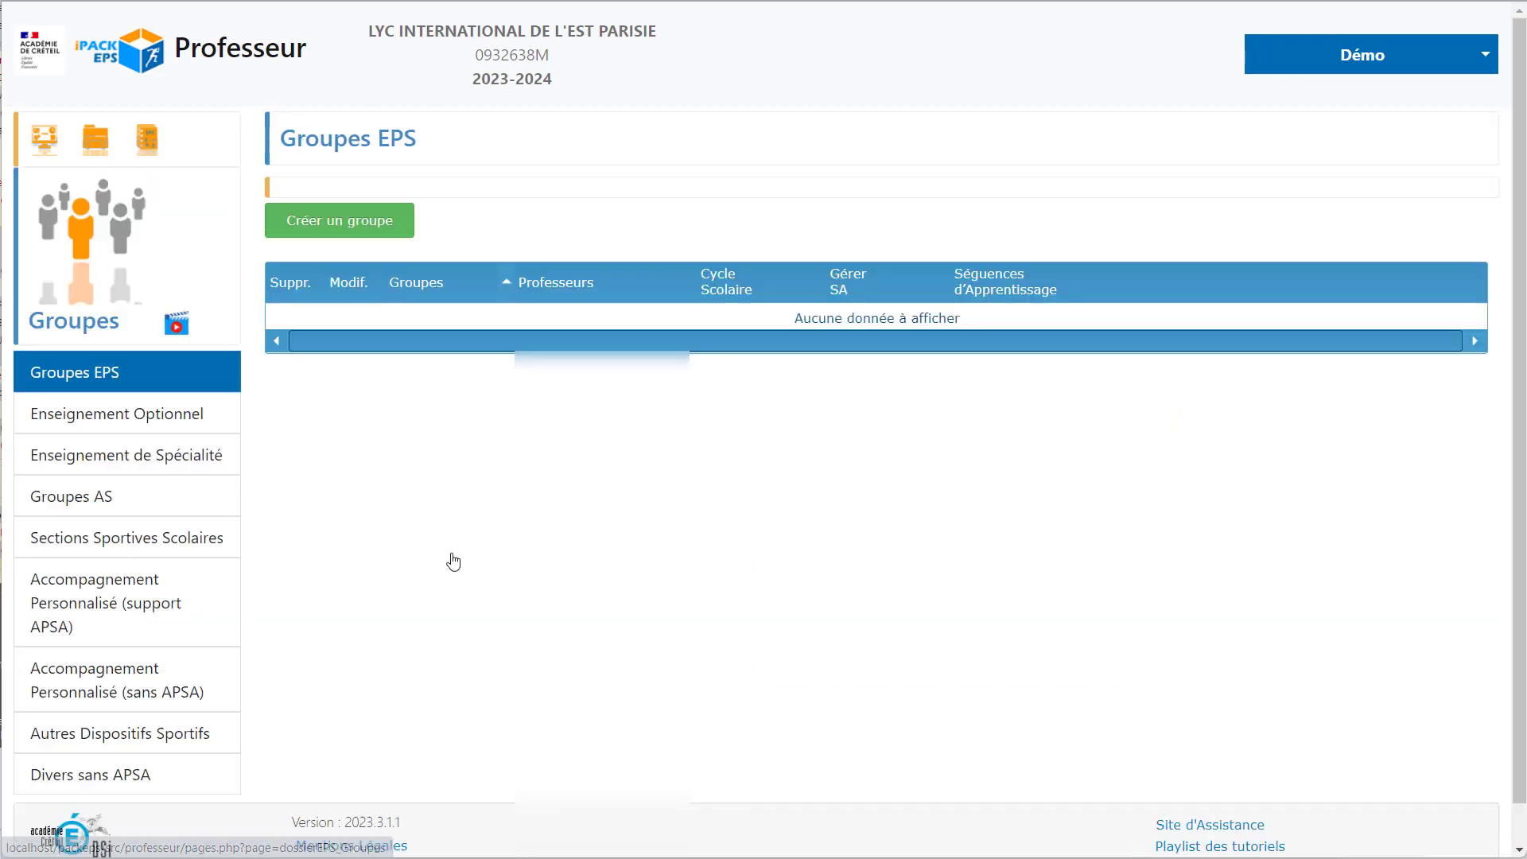
Create the EPS group "Menu Adapté GT" for Terminale Générale et Technologique with Contrôle Adapté set to OUI and the first listed teacher assigned
click(357, 275)
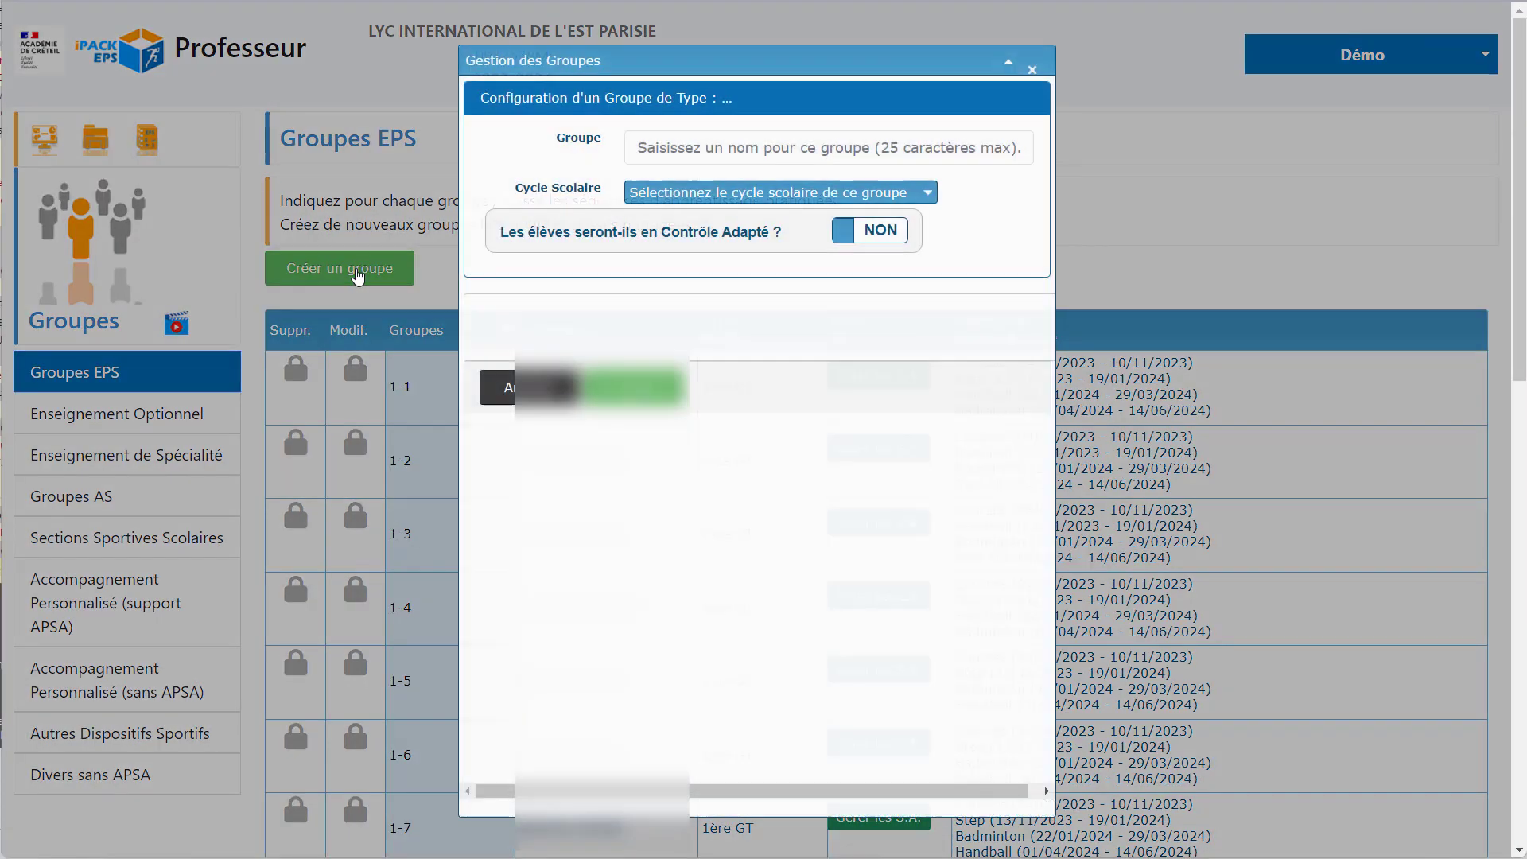
click(686, 161)
text(Menu Adapté GT)
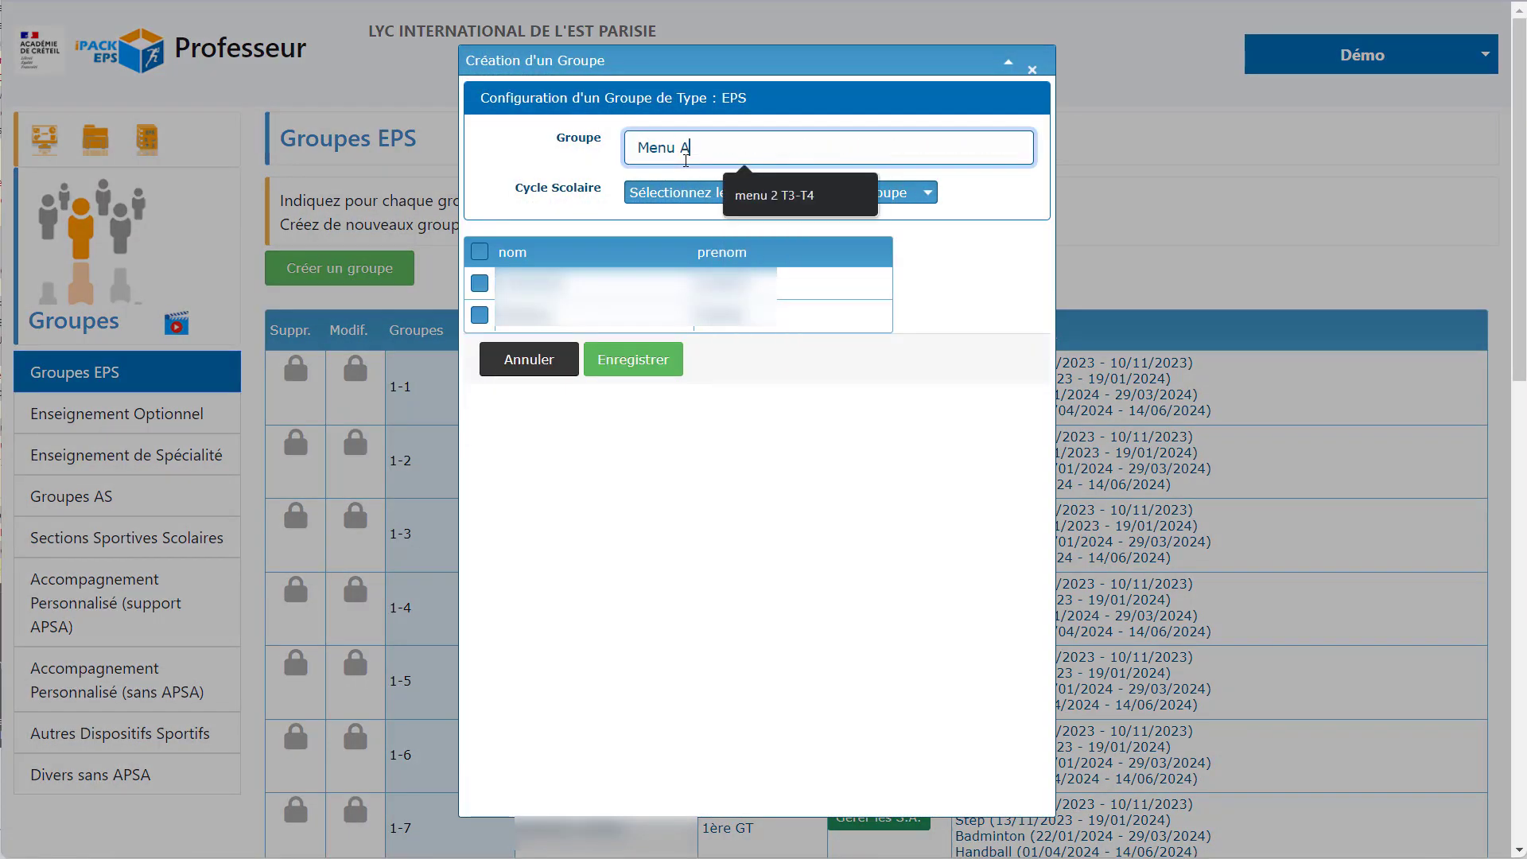
click(765, 192)
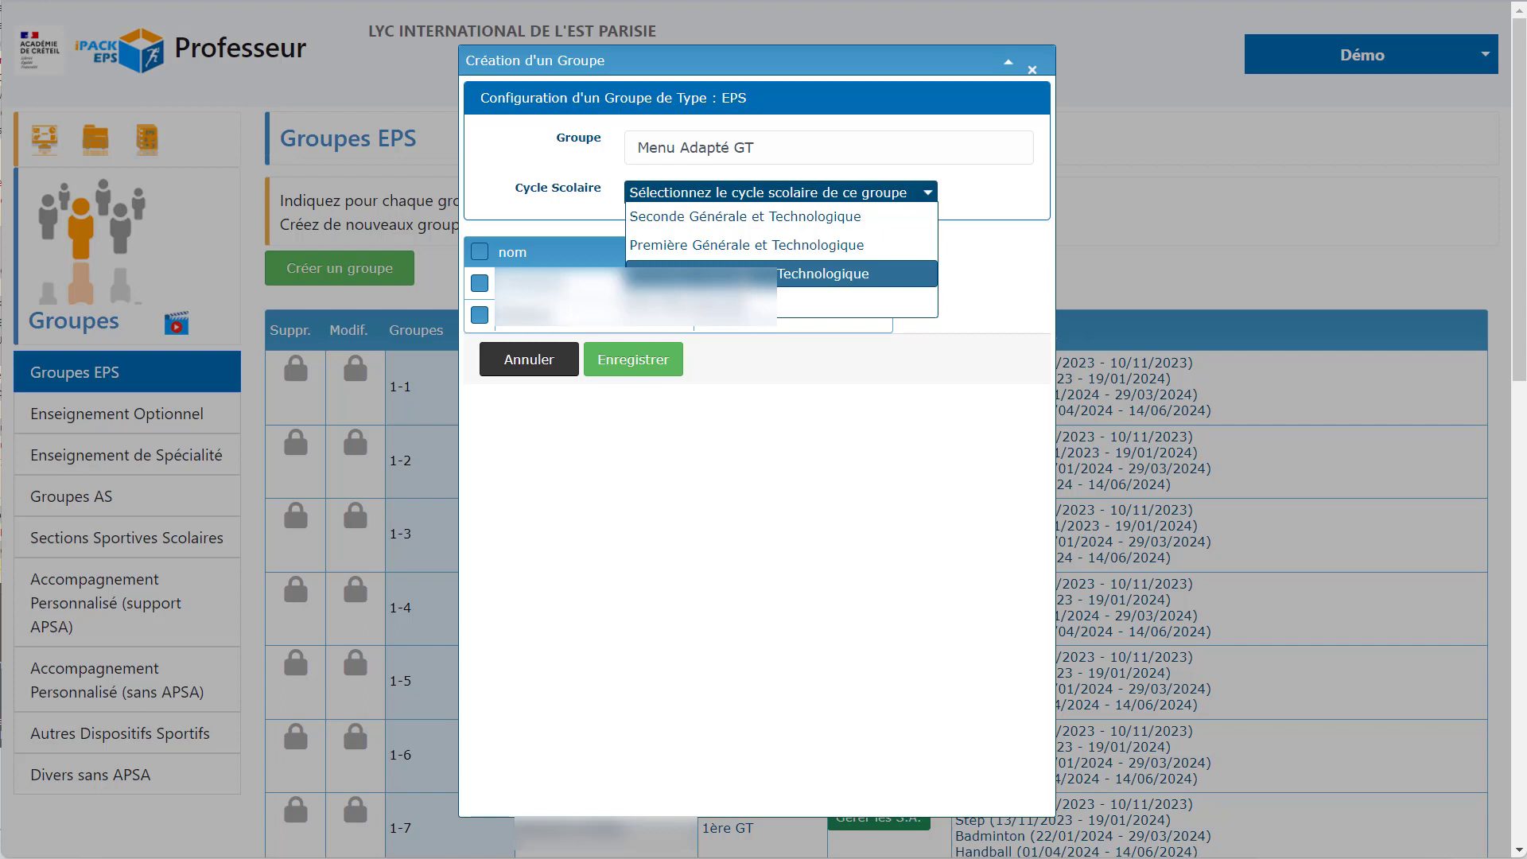
click(755, 273)
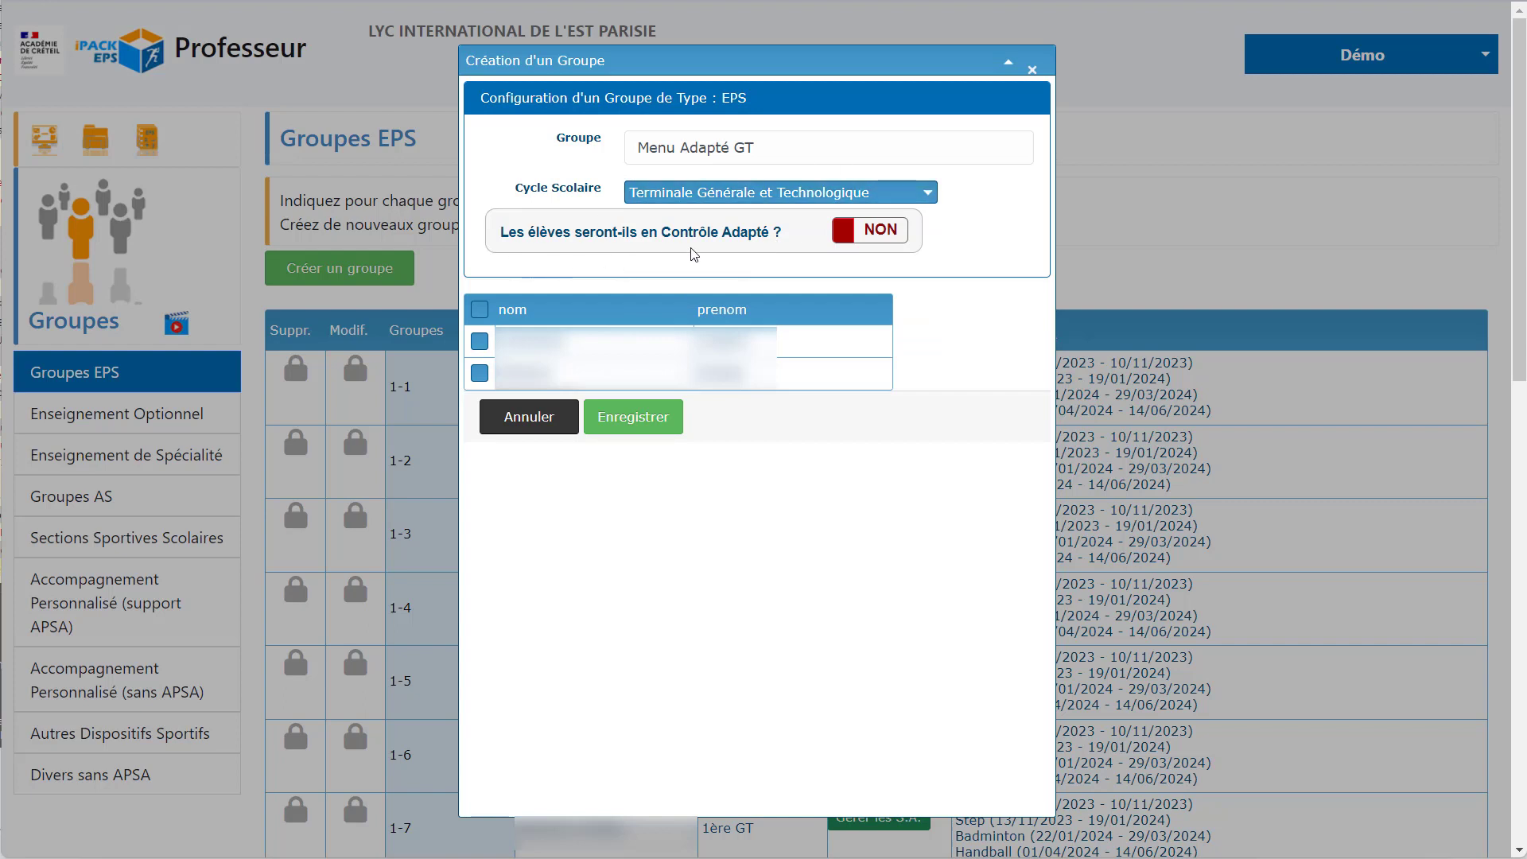
click(871, 230)
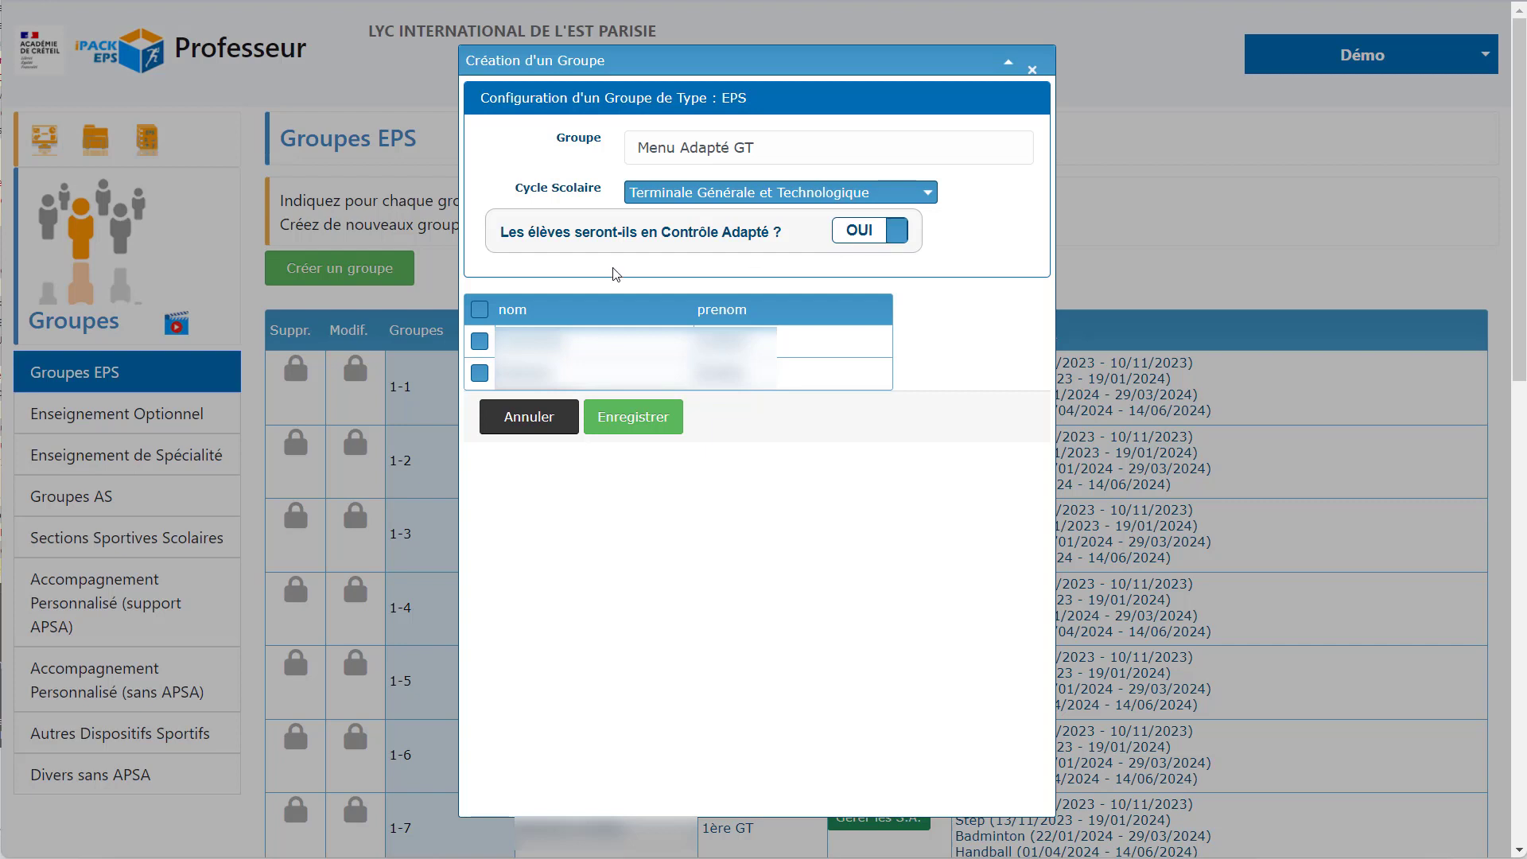
click(479, 343)
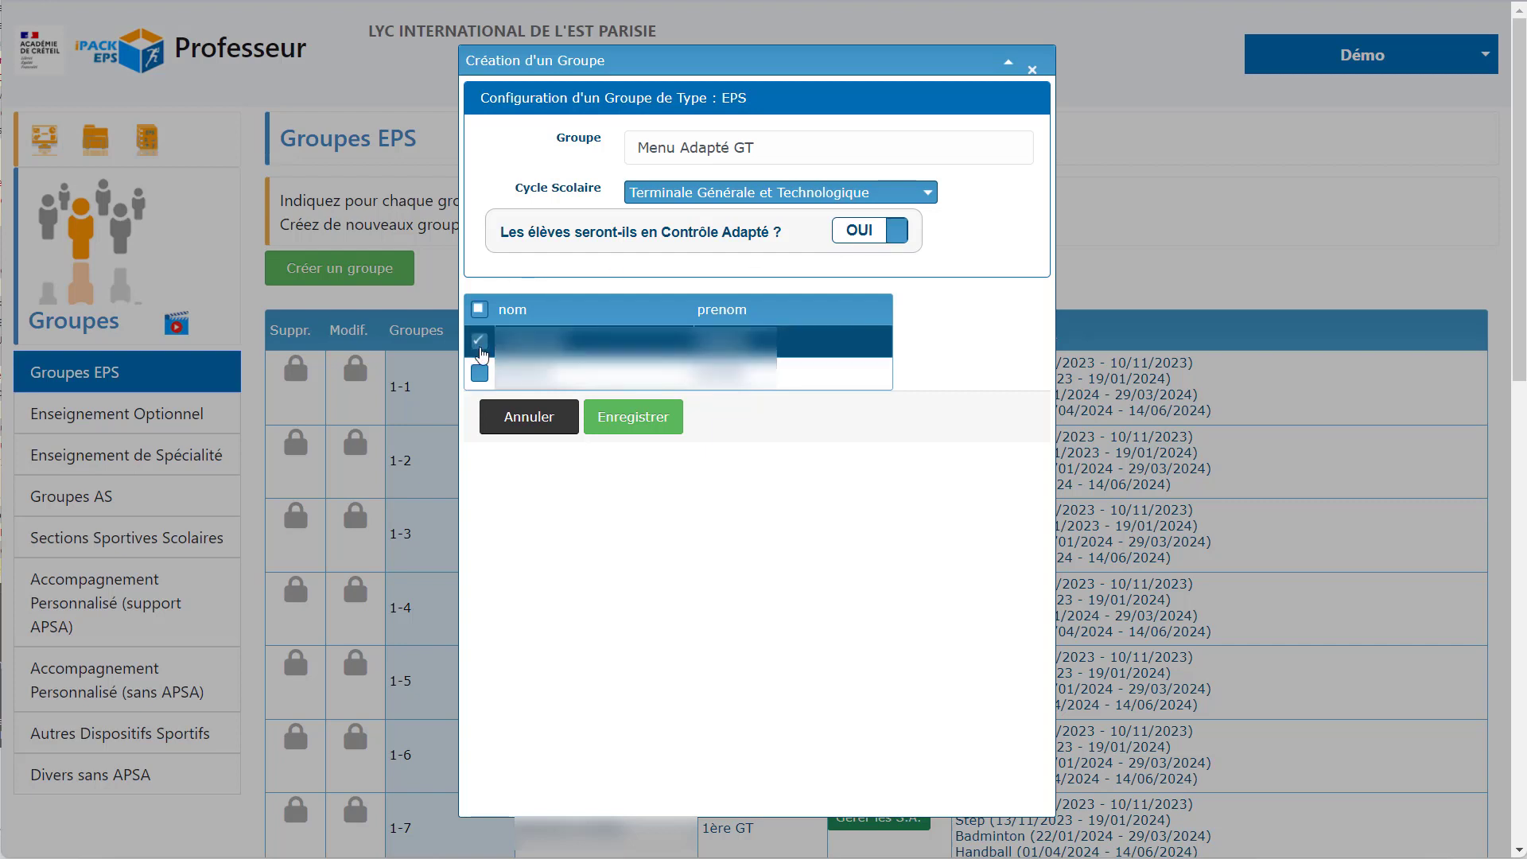
click(634, 418)
Open the learning sequences of the Menu Adapté GT group and choose Arts du cirque with exam evaluation set to OUI
scroll(642, 430, down, 8)
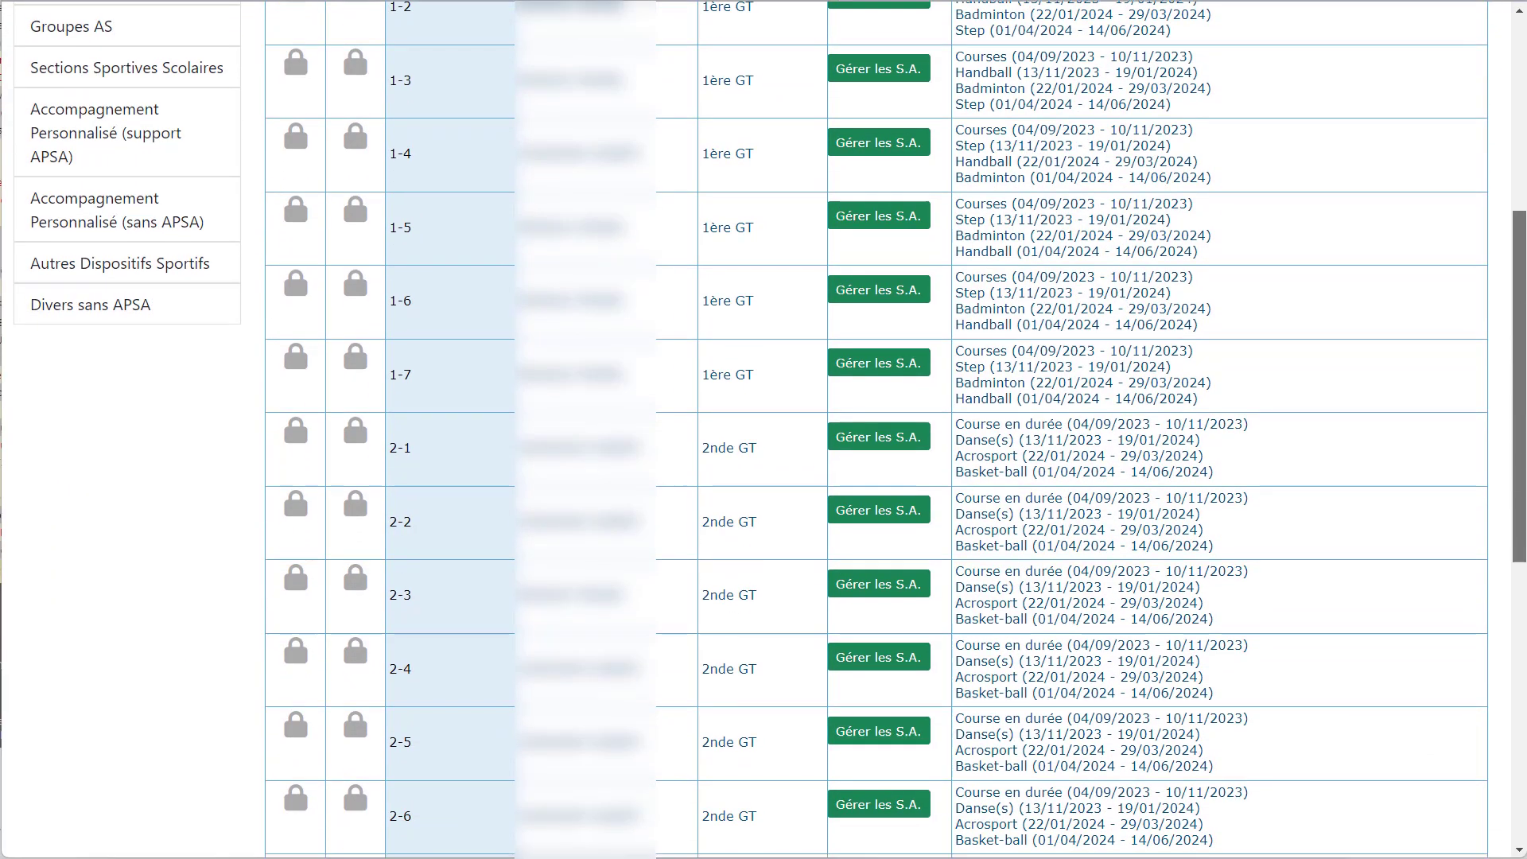
drag(1519, 453, 1520, 541)
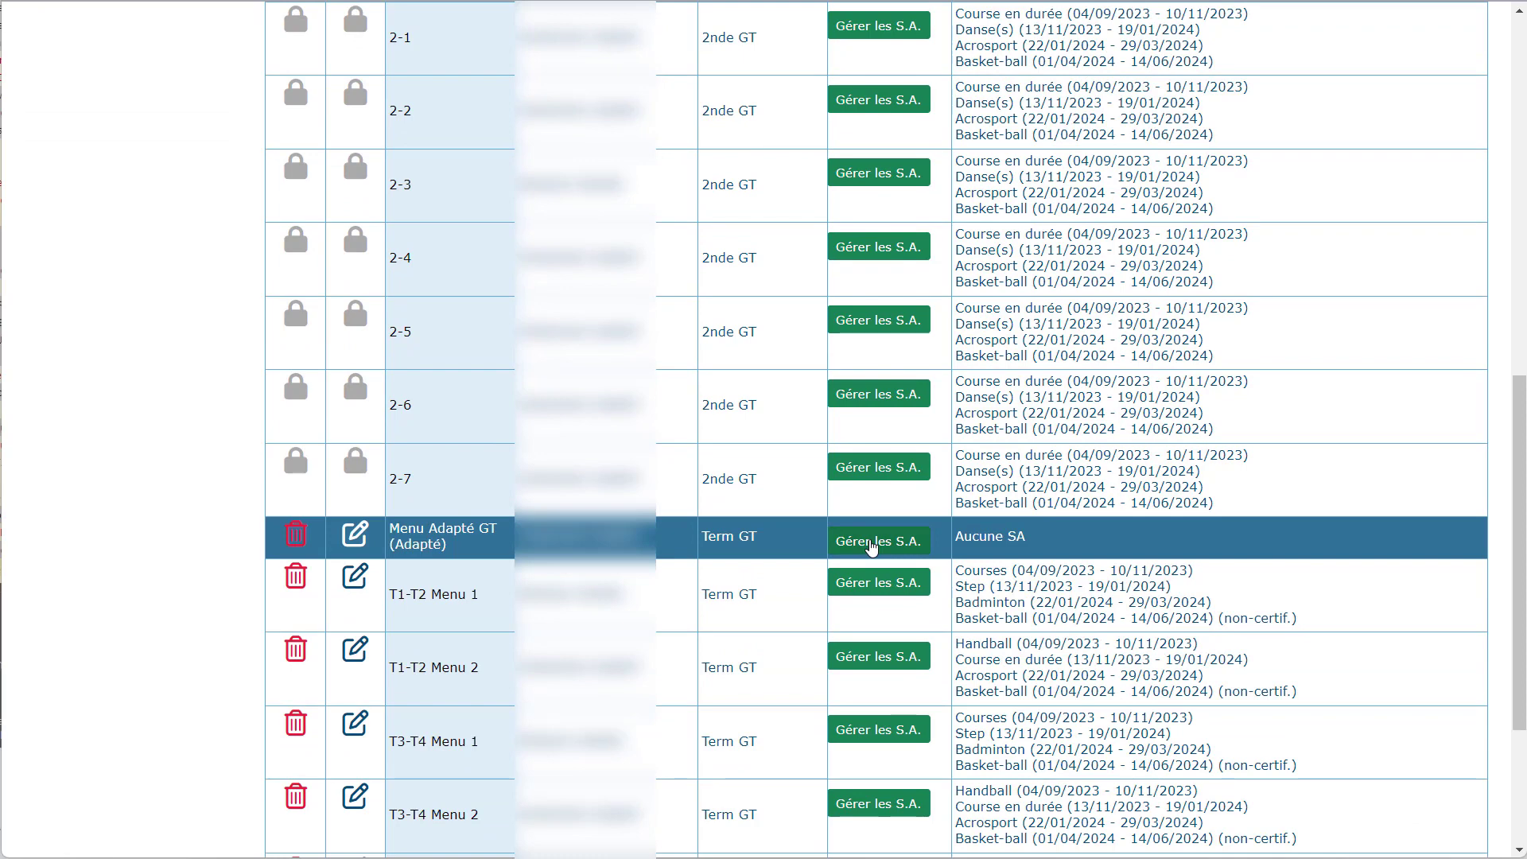
click(871, 547)
click(511, 340)
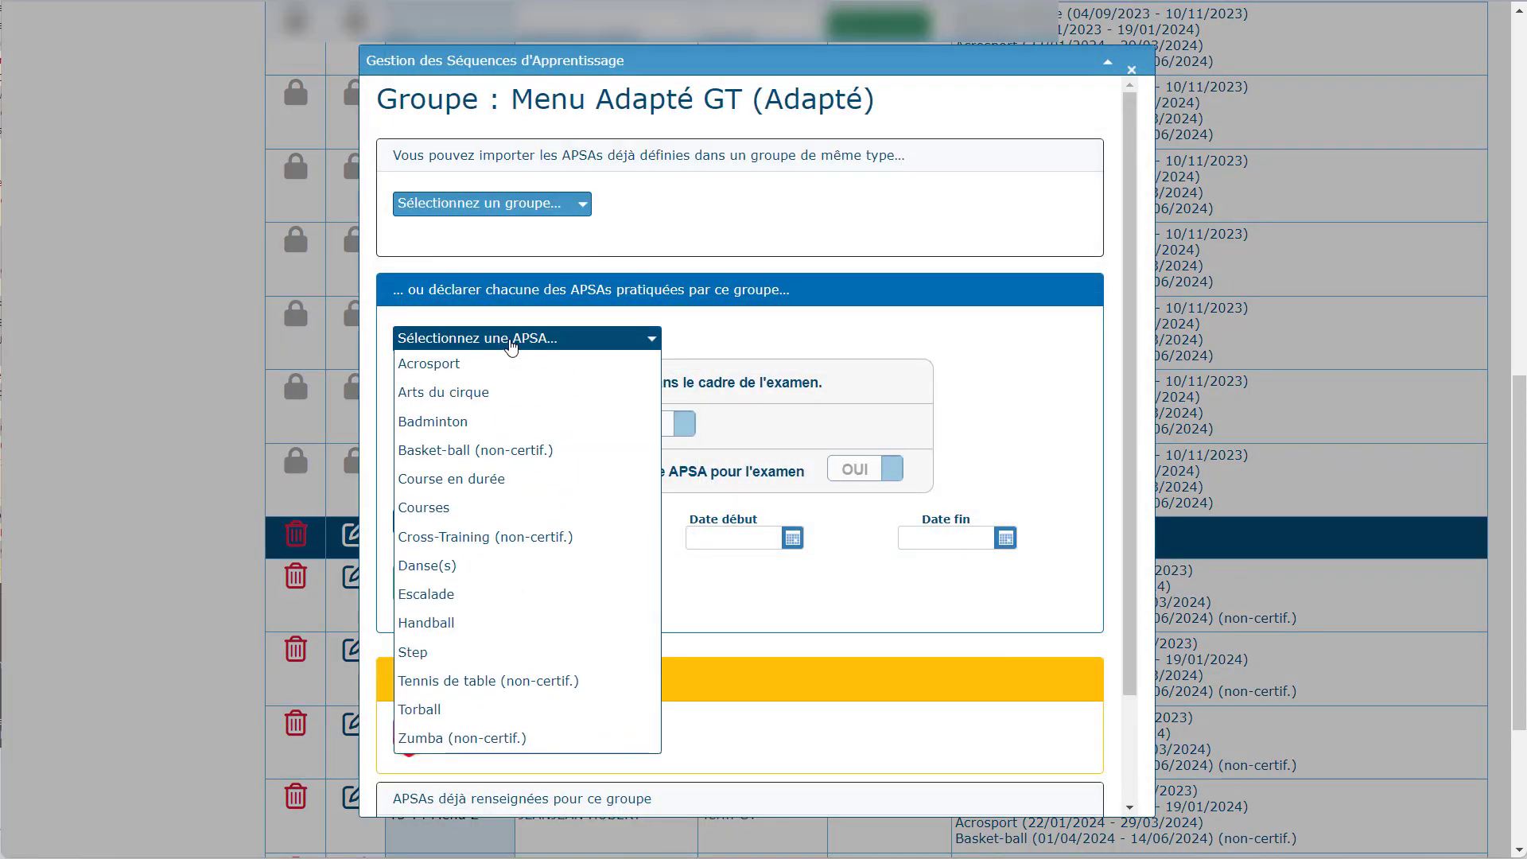
click(447, 392)
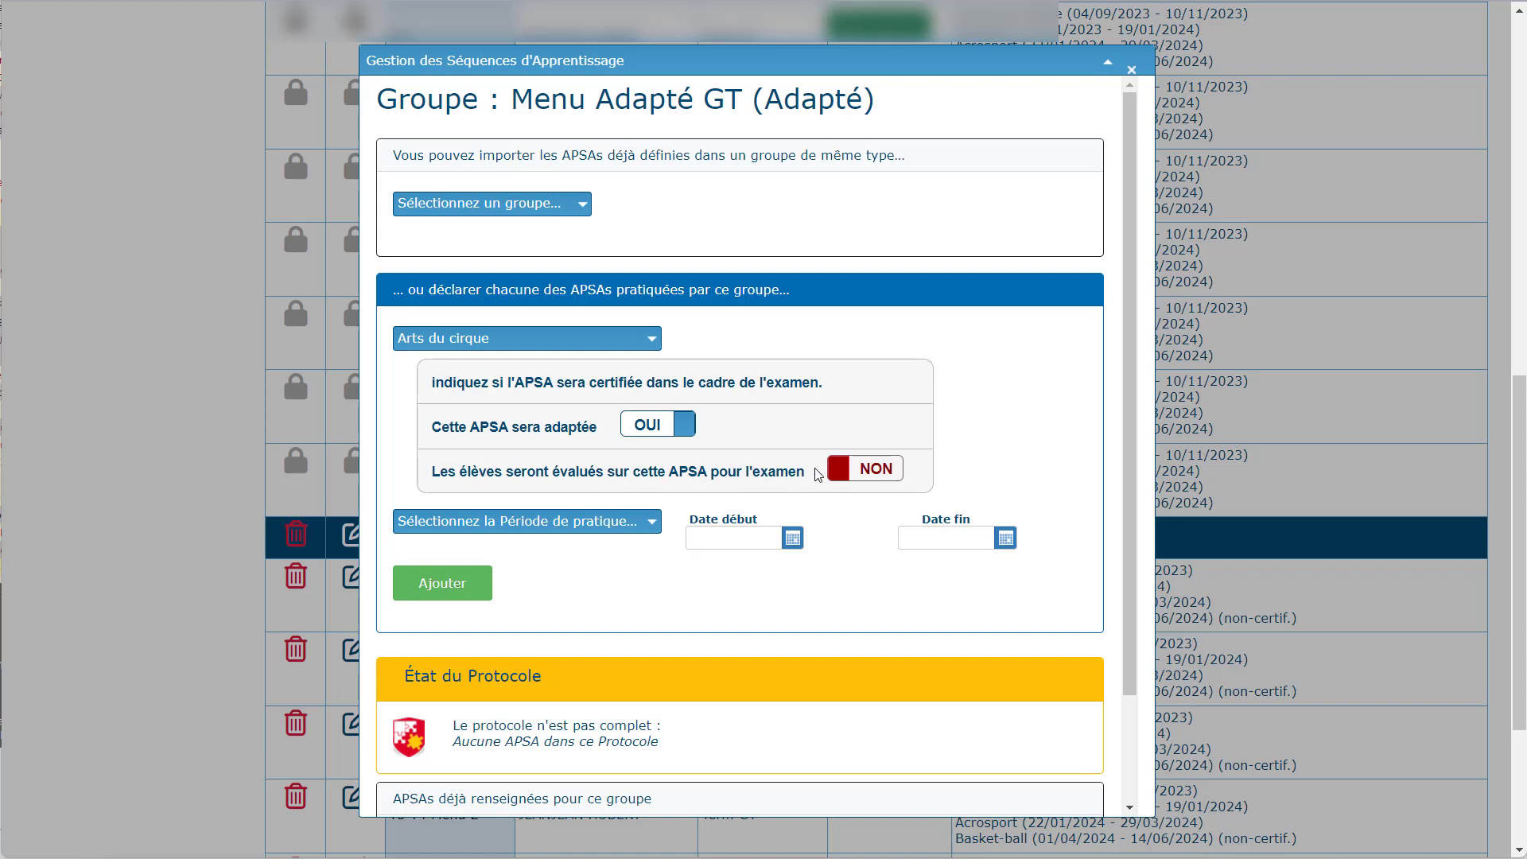
click(841, 471)
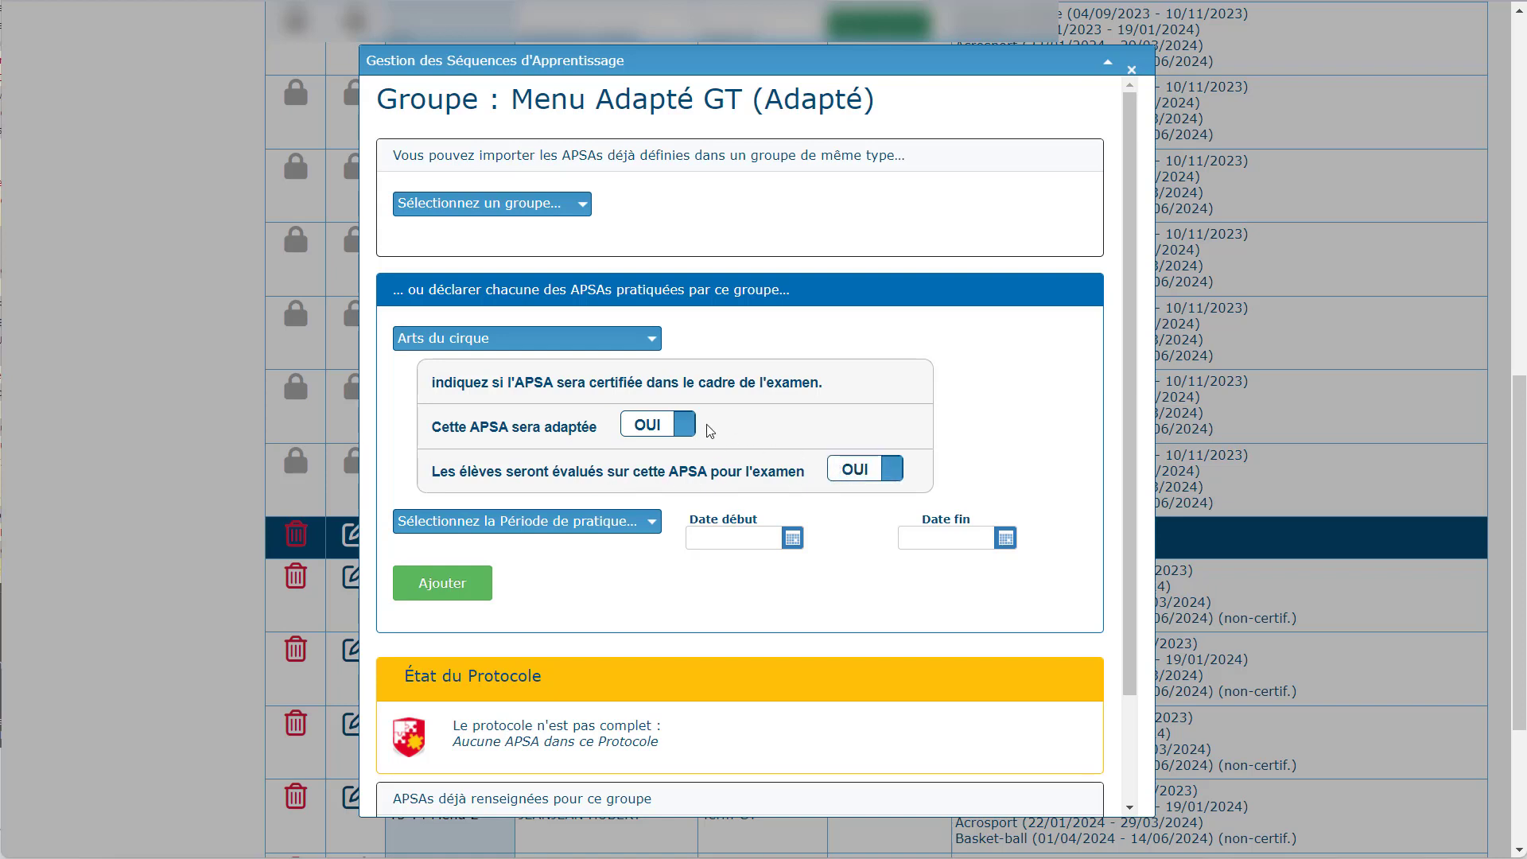
click(684, 426)
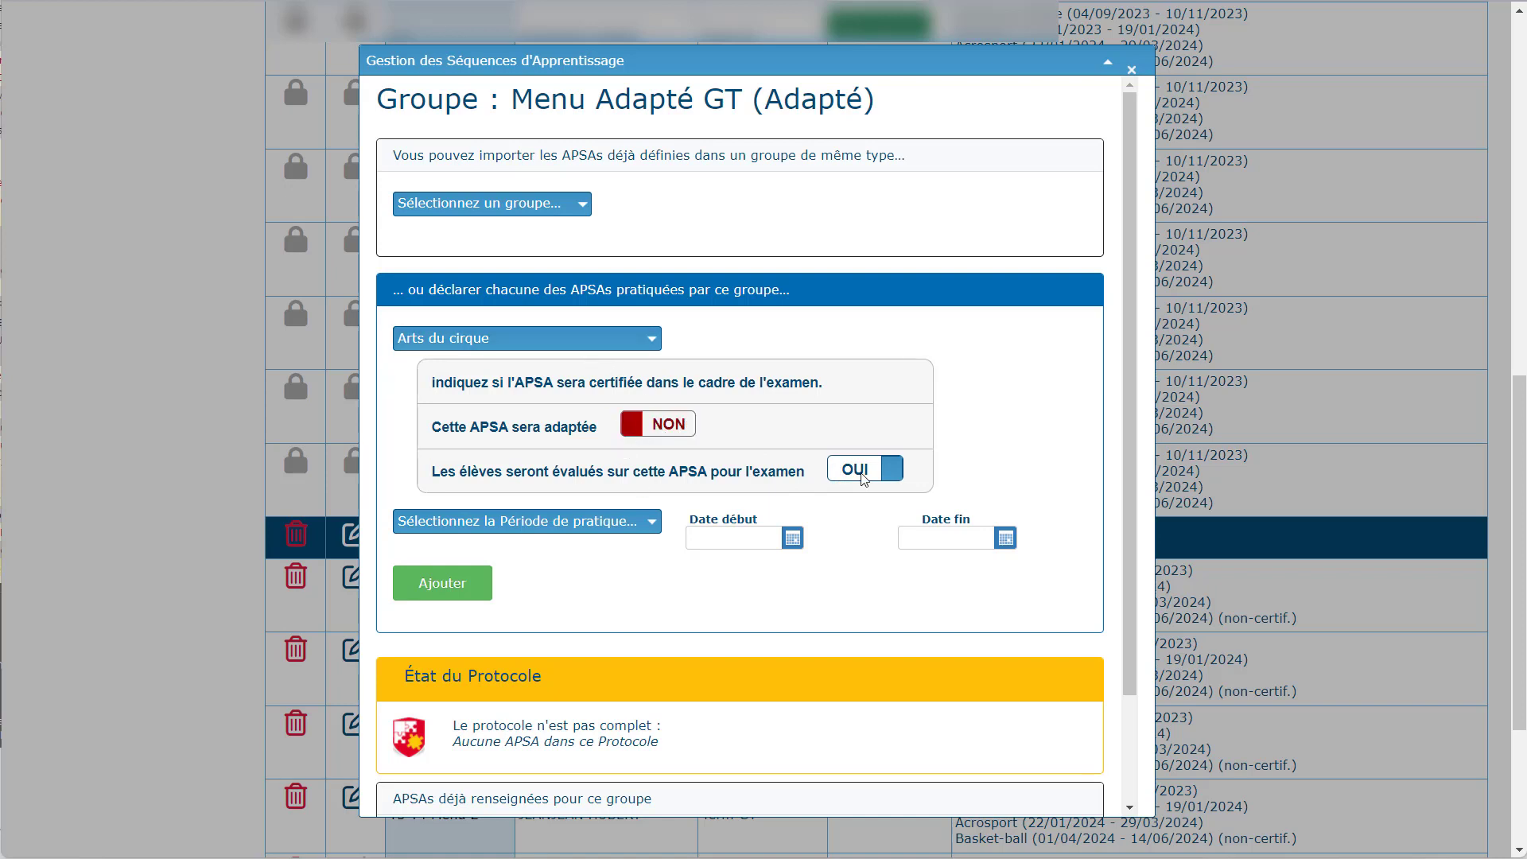
click(639, 427)
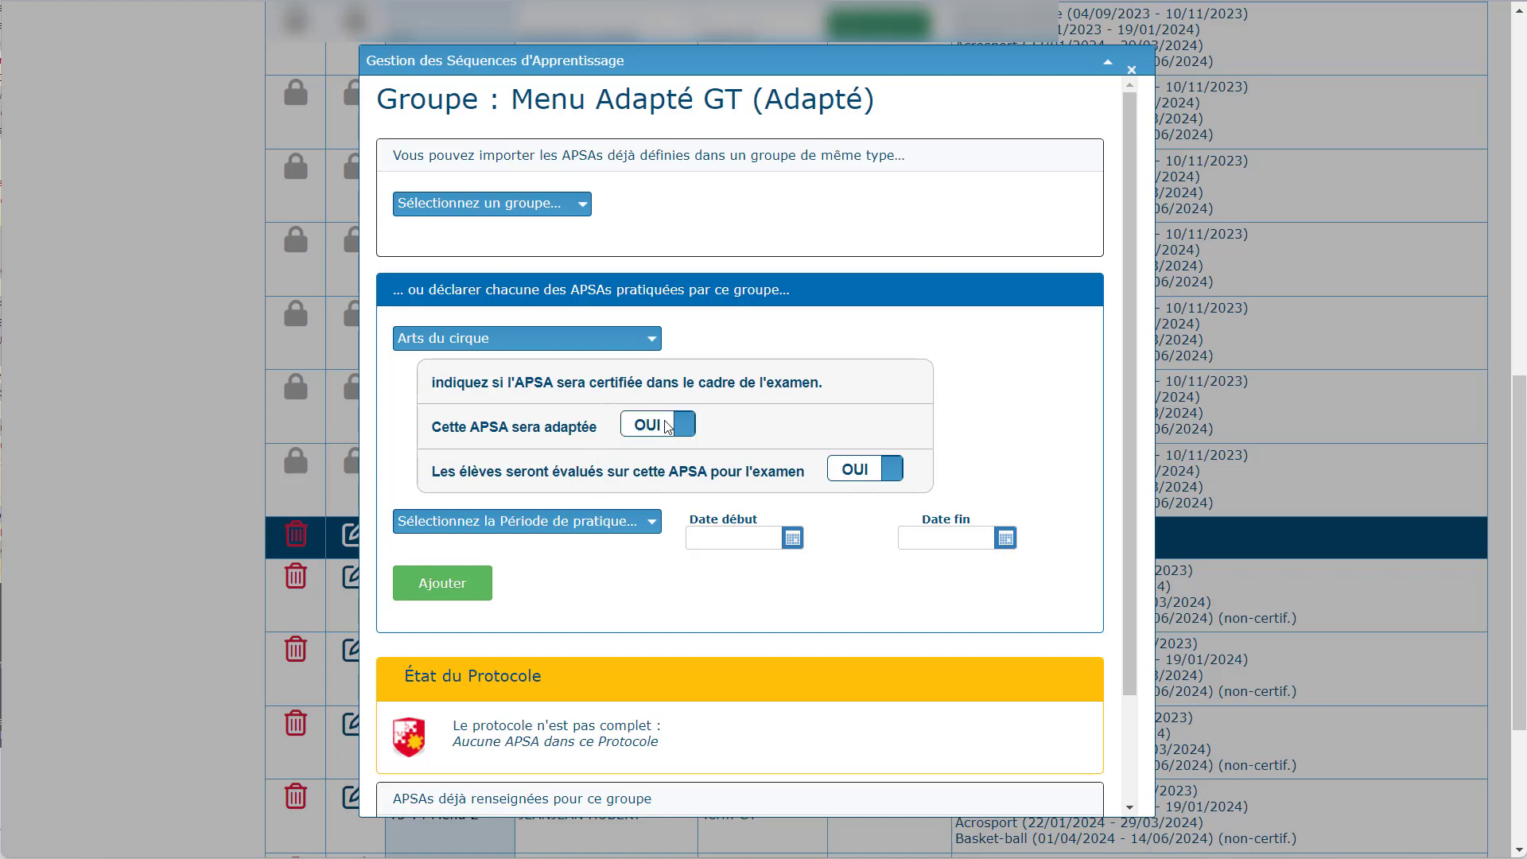
click(860, 476)
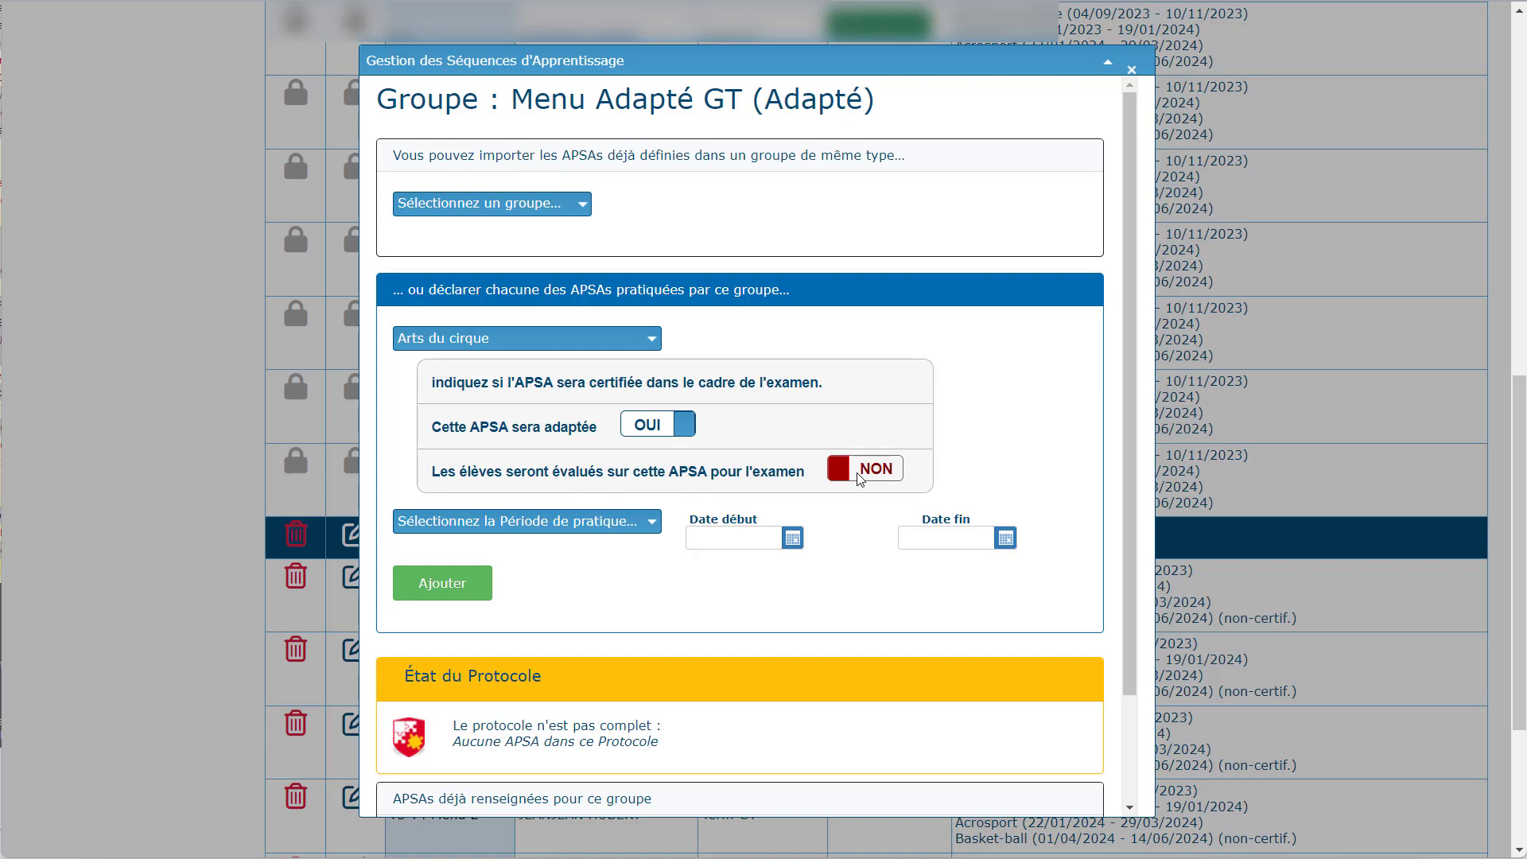
click(859, 475)
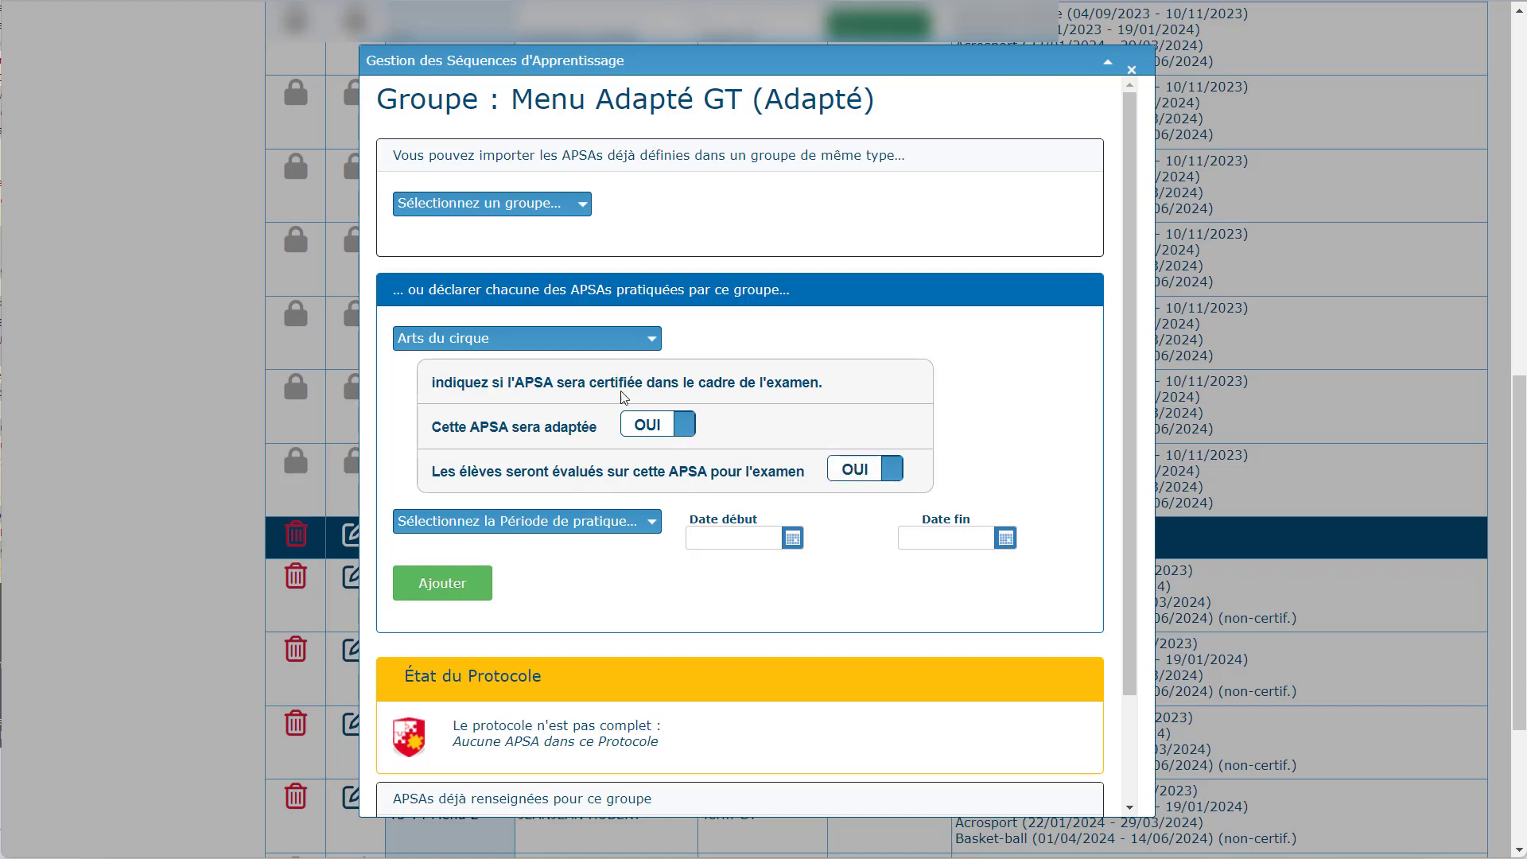
Assign Arts du cirque to Séquence 1 and add it to the group's APSAs
click(561, 521)
click(513, 538)
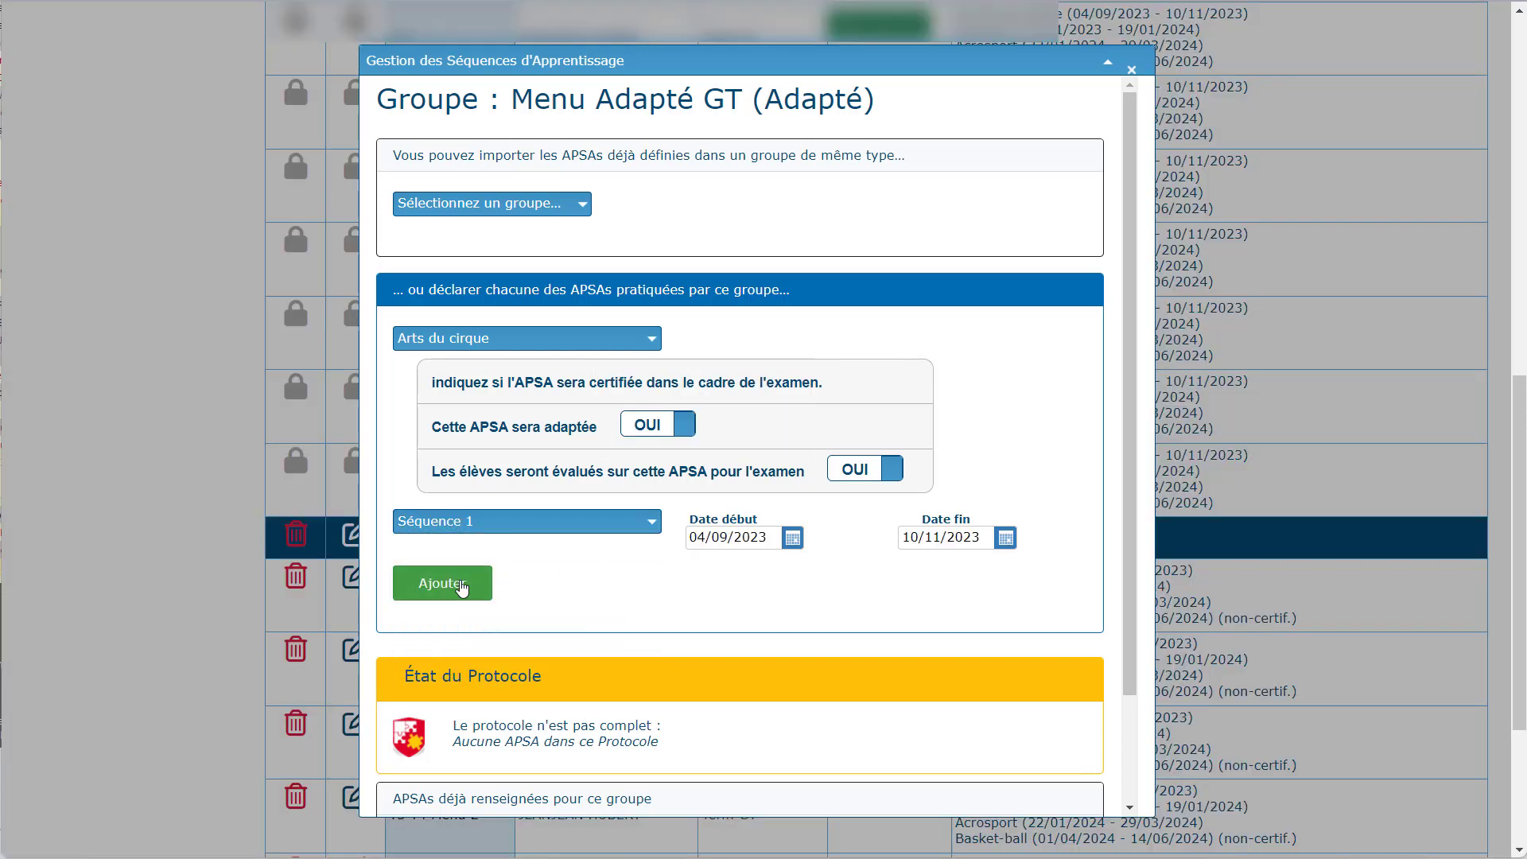
click(460, 585)
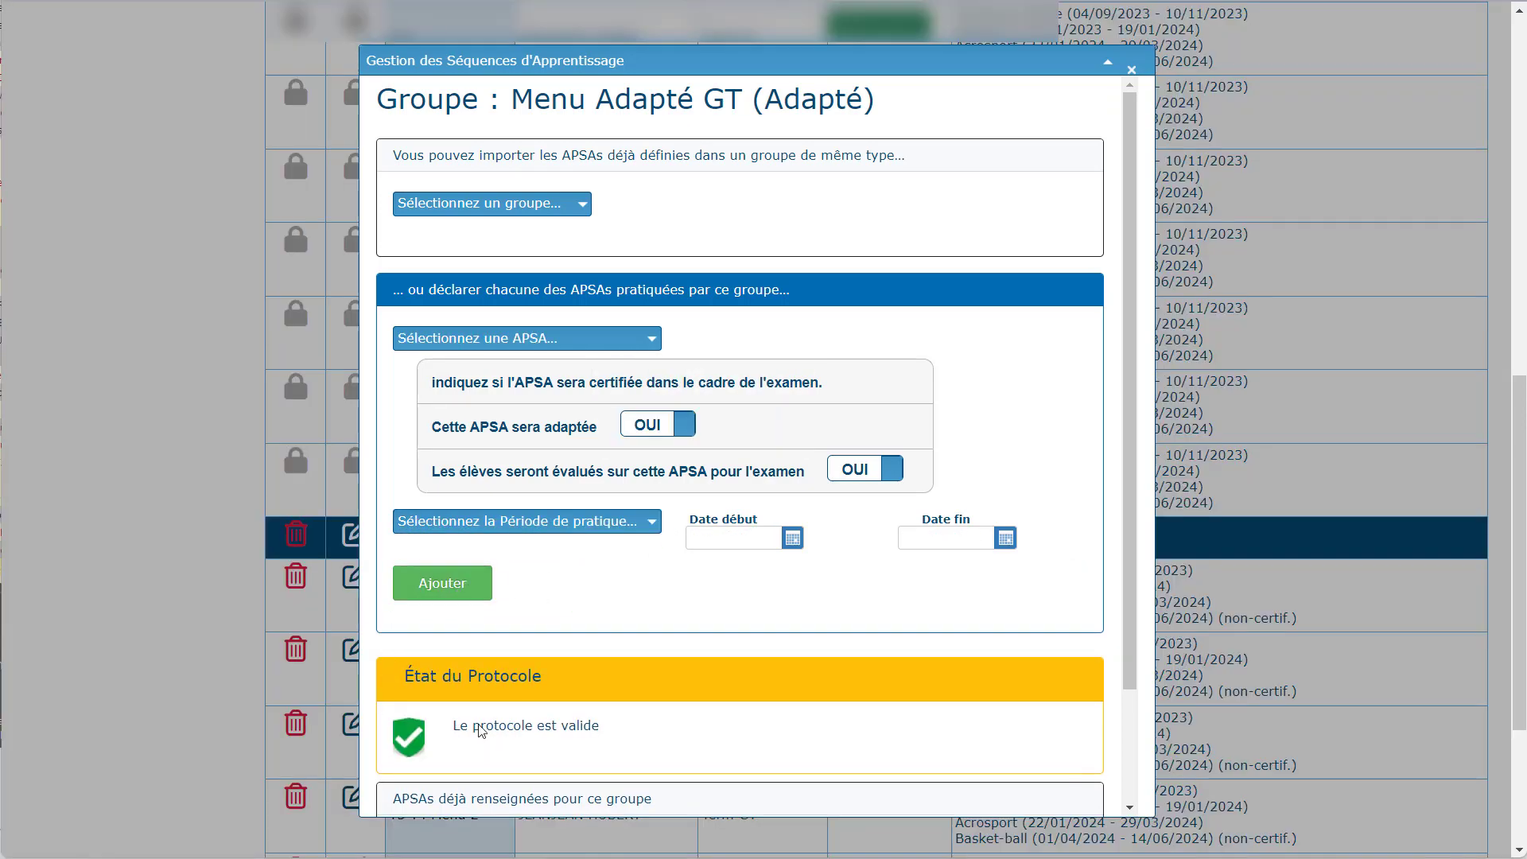
scroll(1140, 608, down, 2)
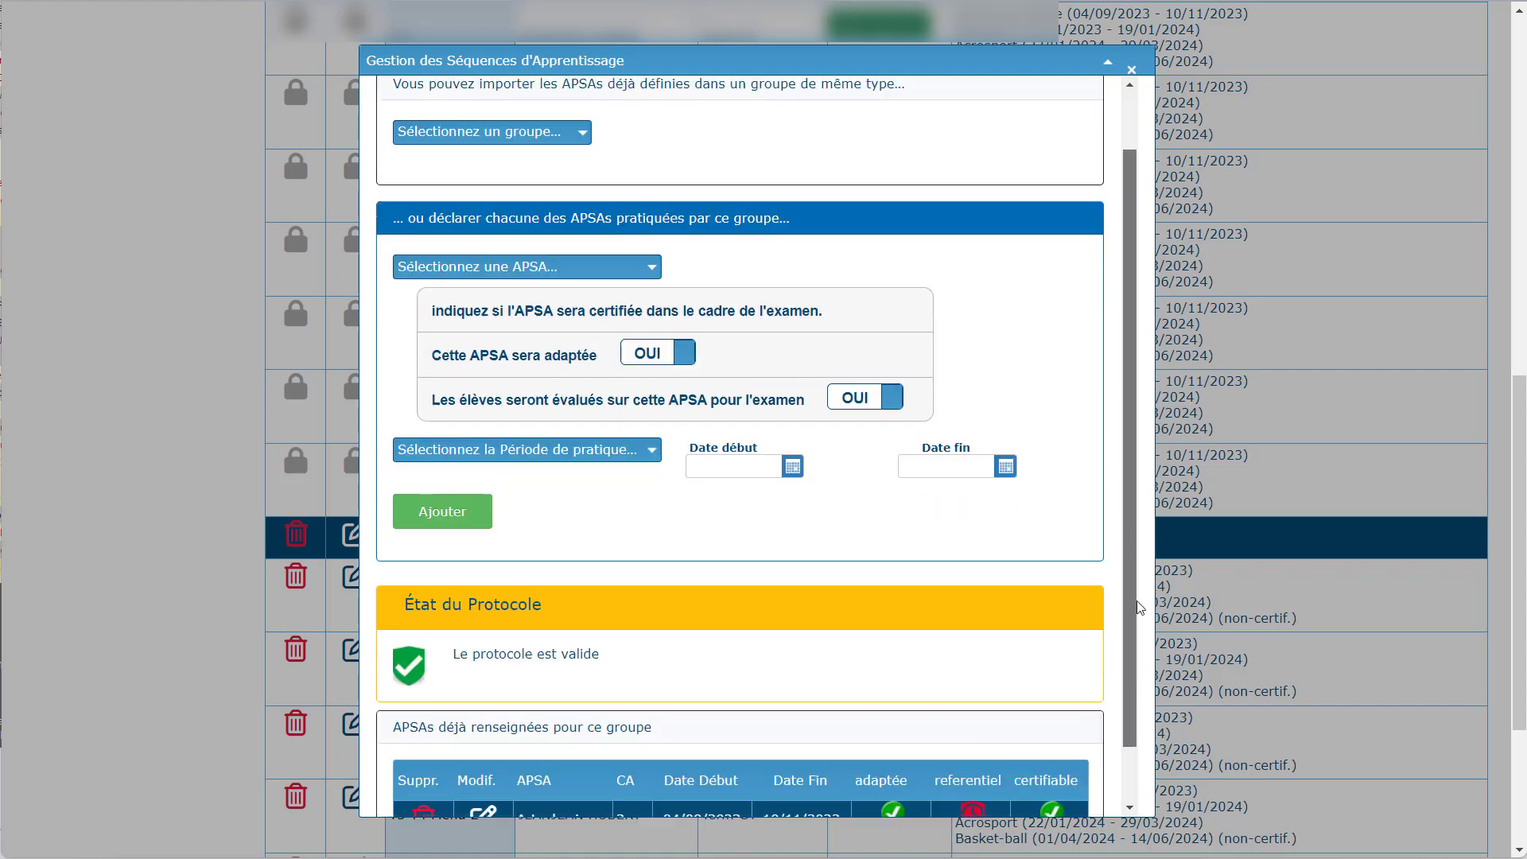
scroll(1140, 609, down, 2)
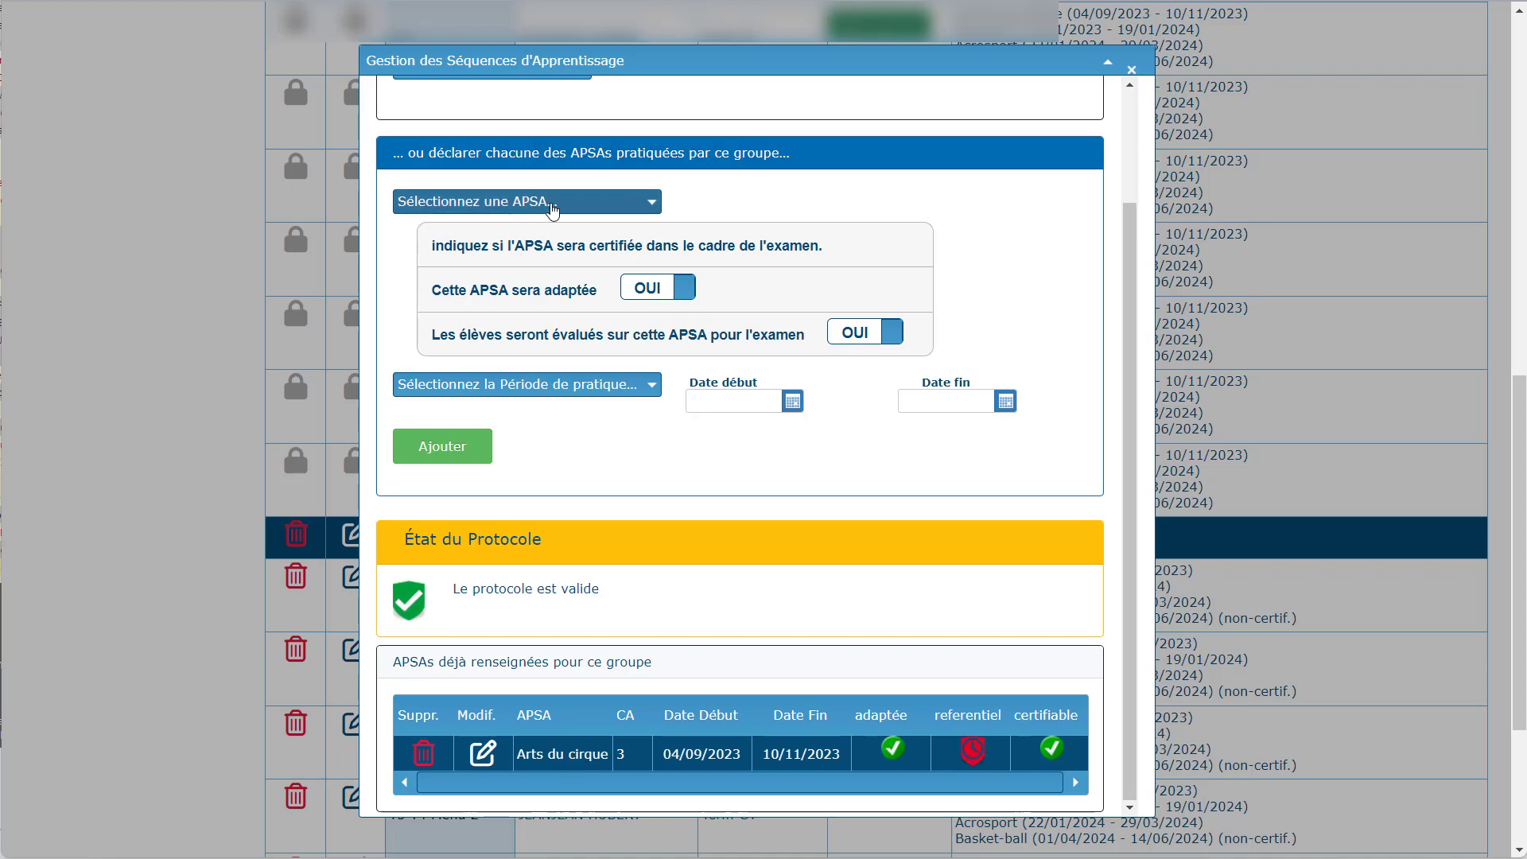
Add Badminton in Séquence 2 to the APSAs of the Menu Adapté GT group
click(553, 203)
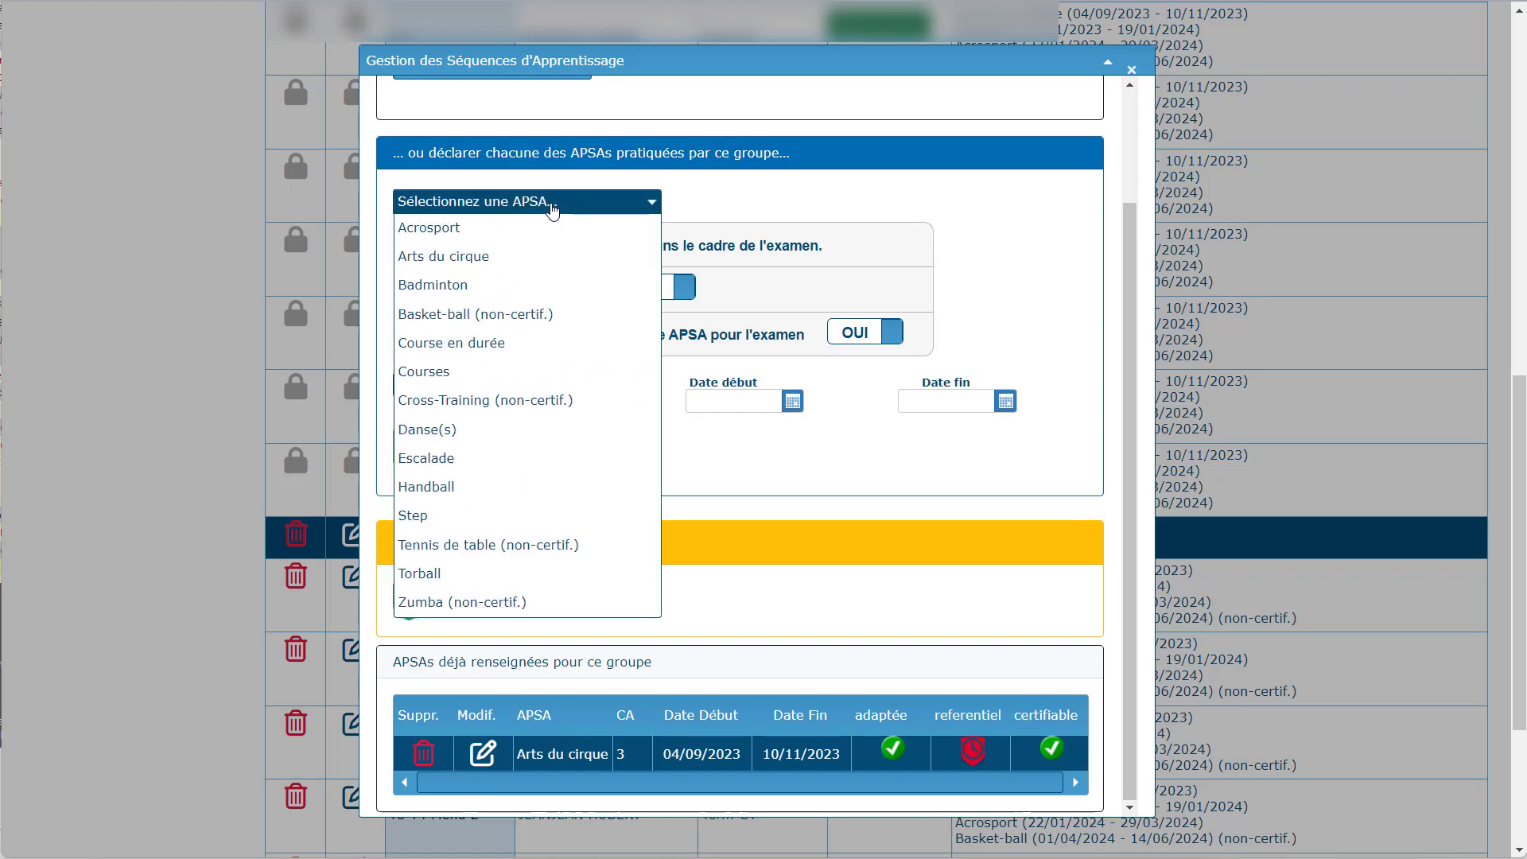
click(497, 284)
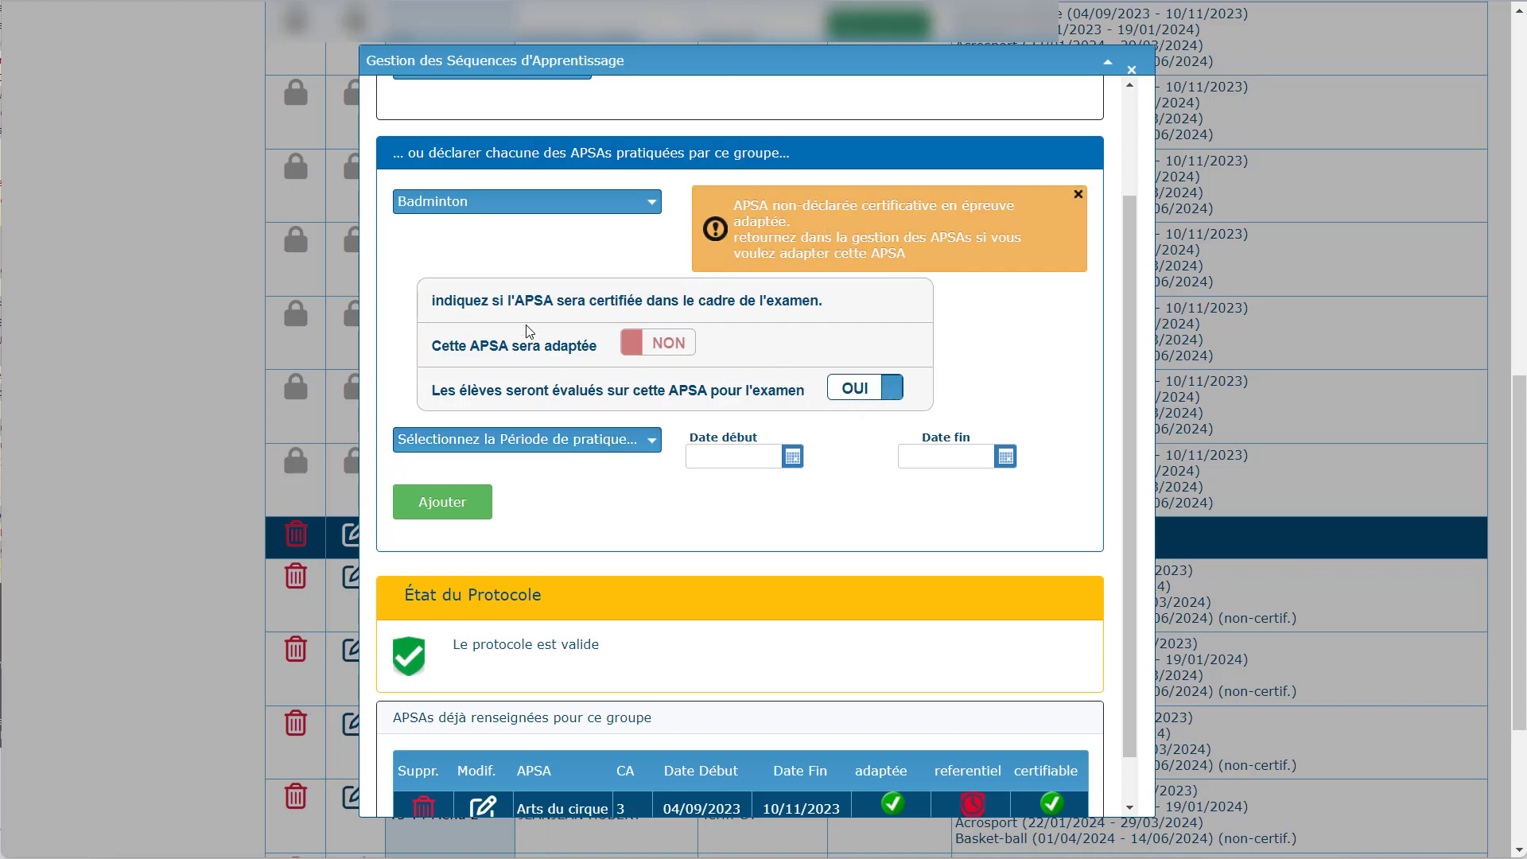
click(573, 440)
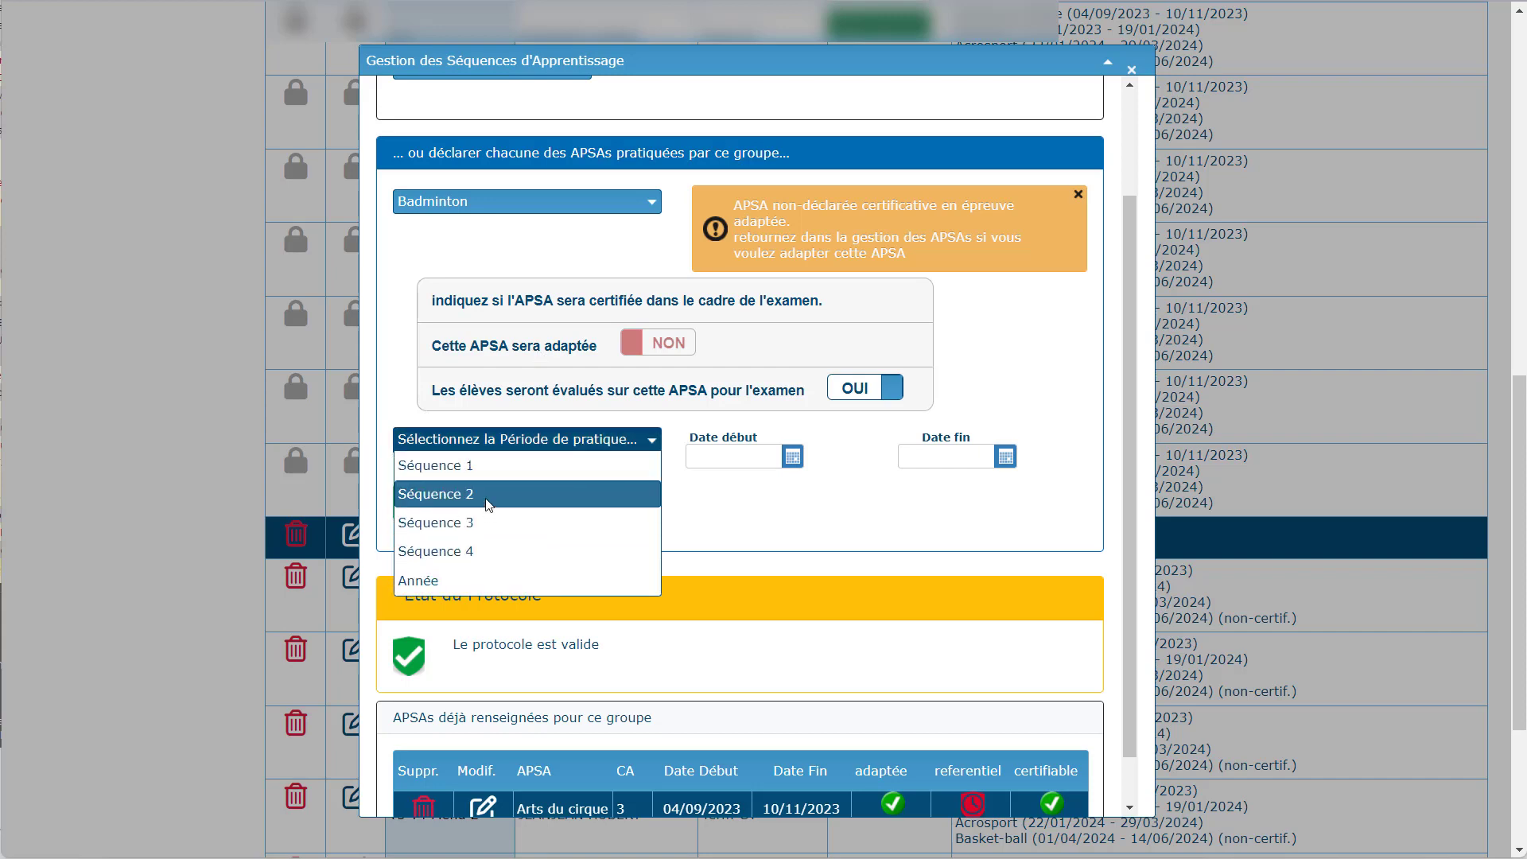
click(485, 495)
click(443, 502)
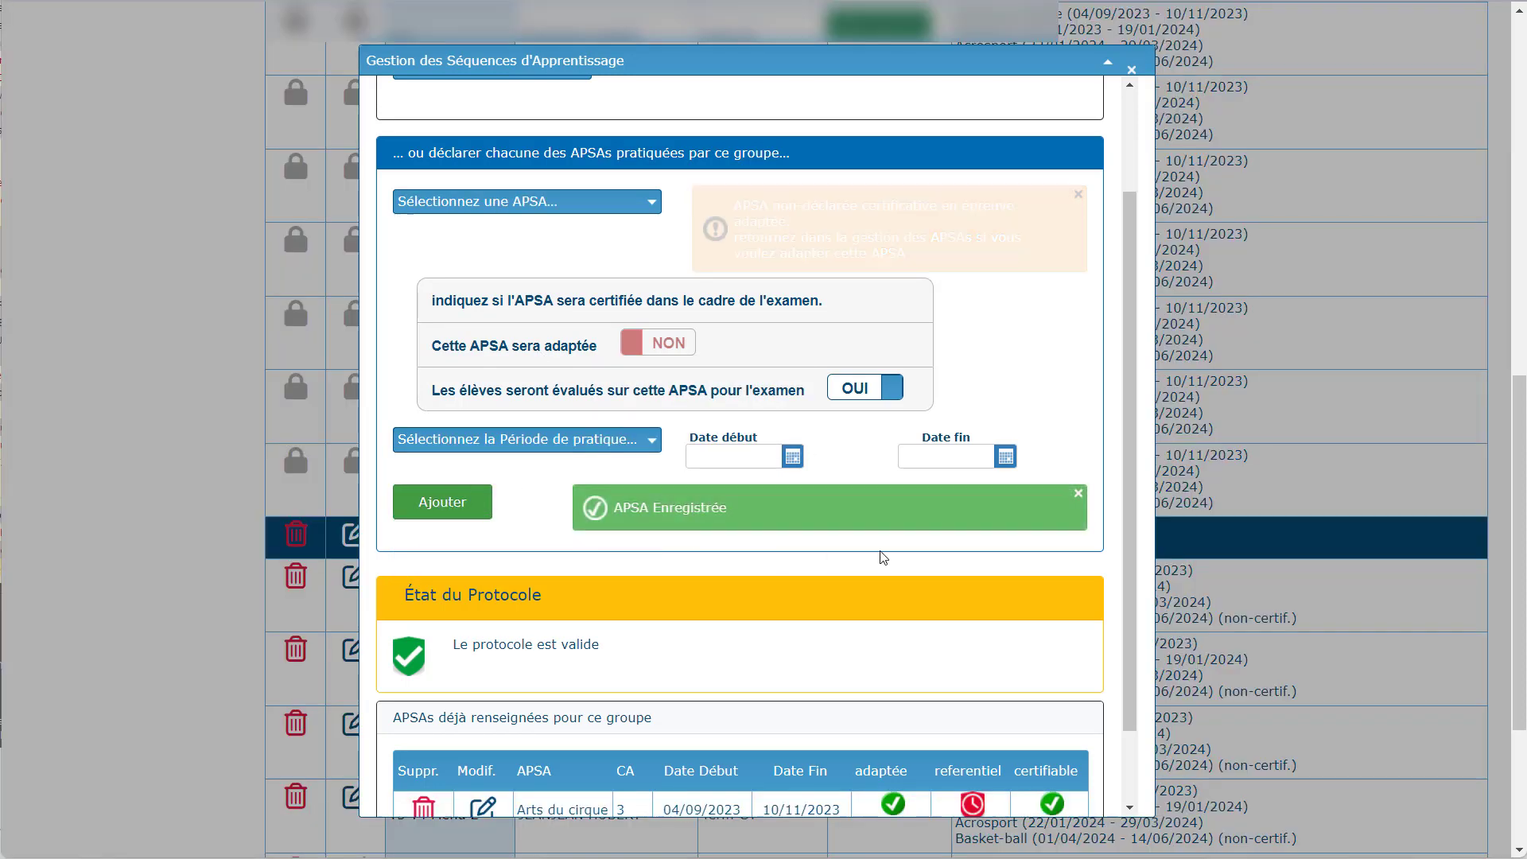
scroll(922, 545, down, 1)
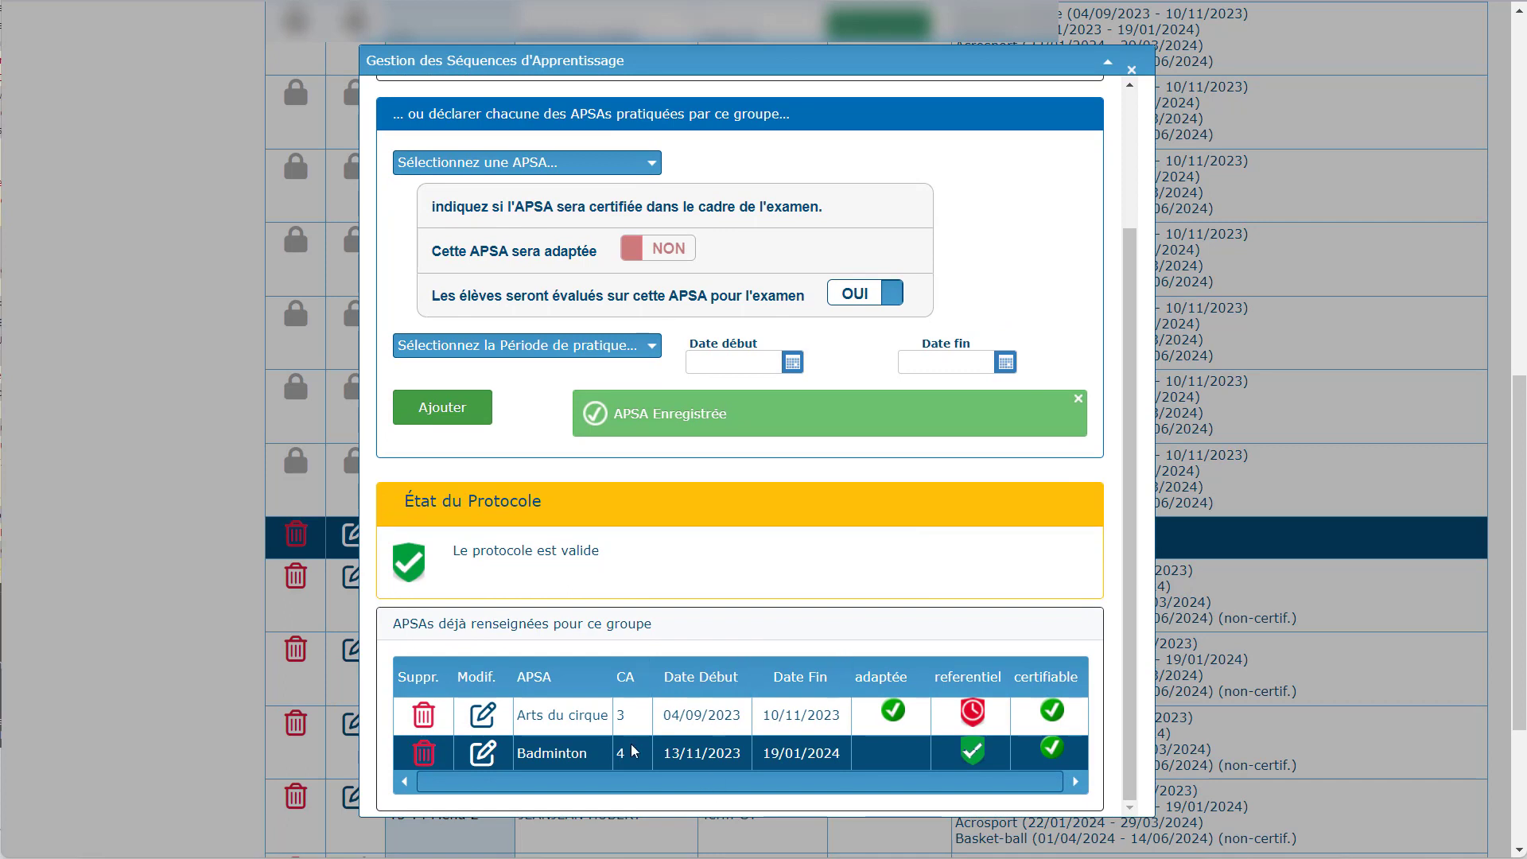